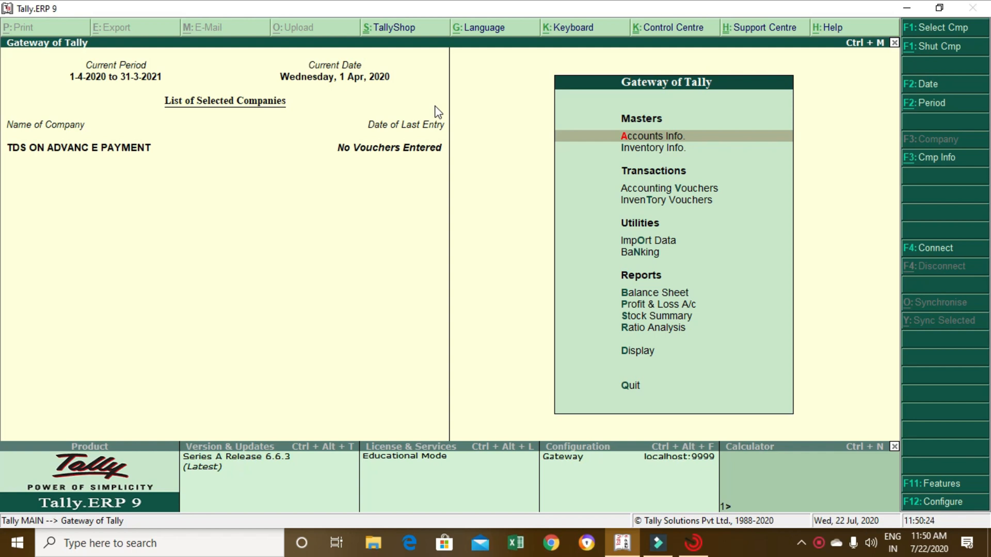
Open accounting voucher entry to begin a new payment voucher.
key("Down")
key("Down")
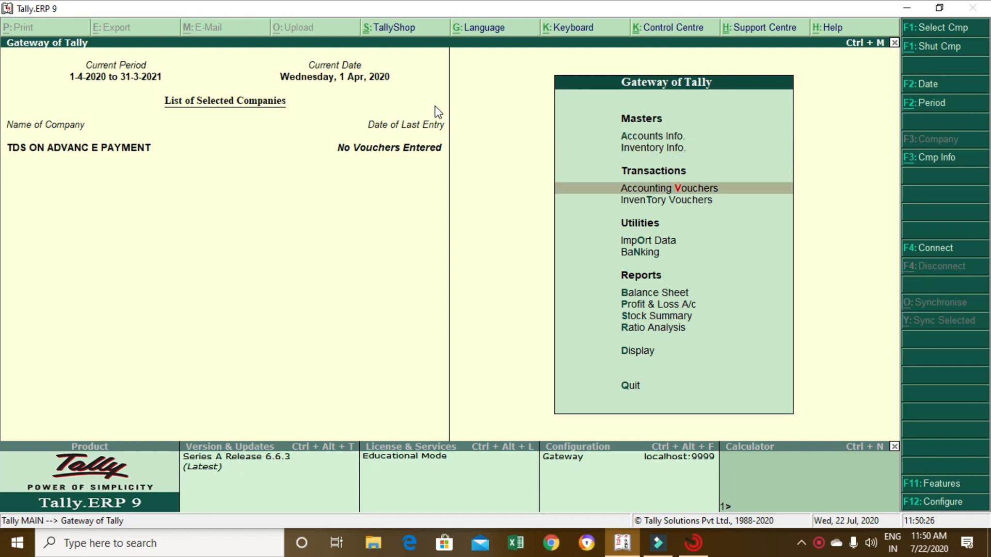
key("Return")
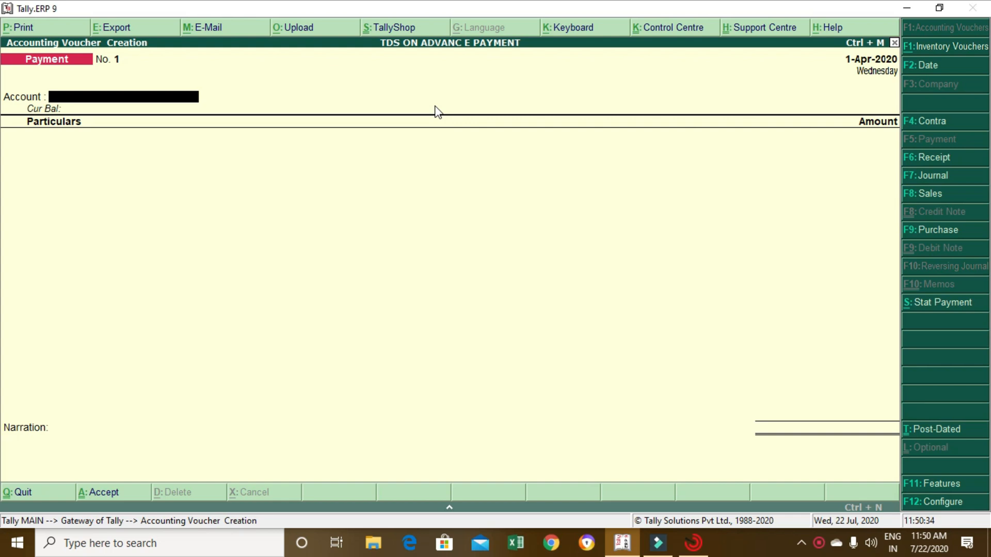
Create a ledger named HDFC BANK under Bank Accounts as the payment voucher's account and save it with the default bank details.
key("alt+c")
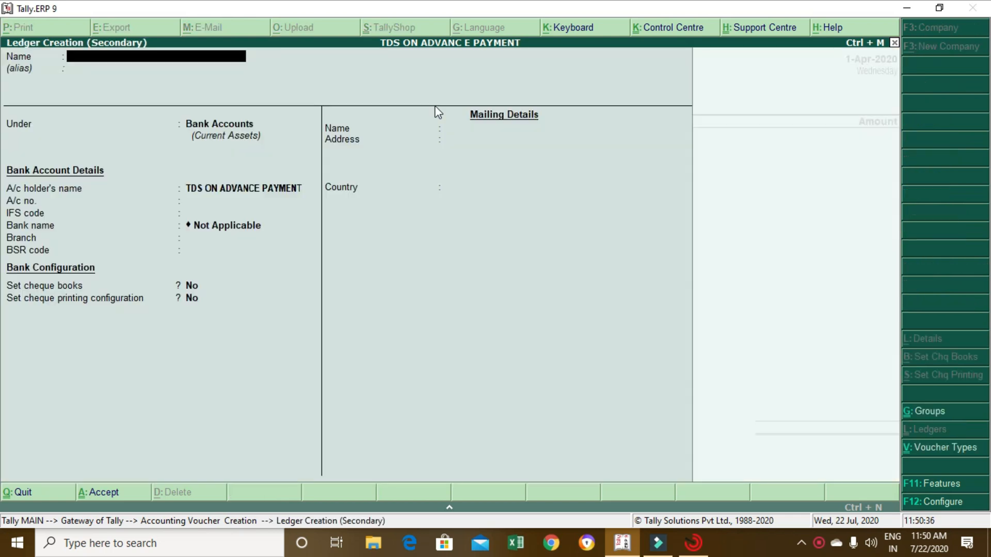
type("HDFC BANK")
key("Return")
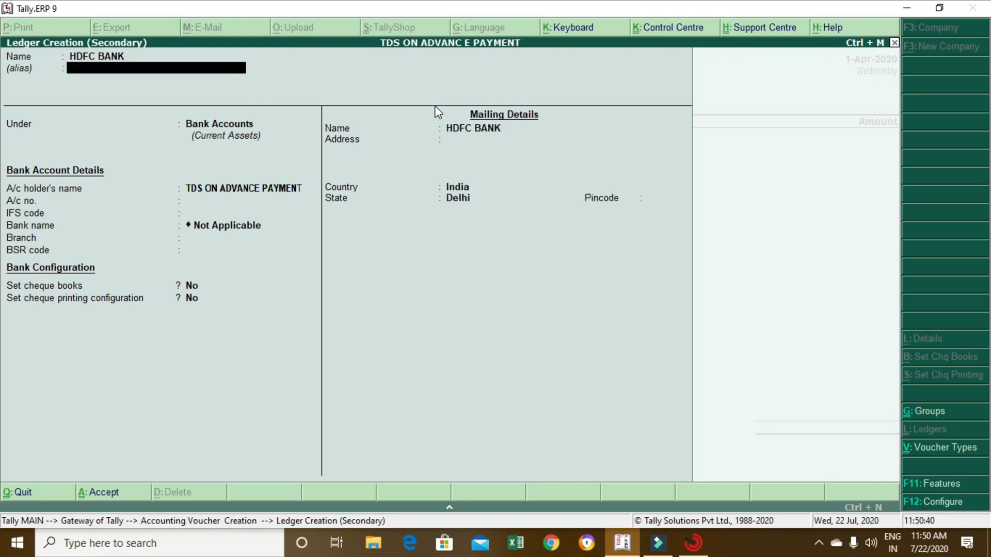
key("Return")
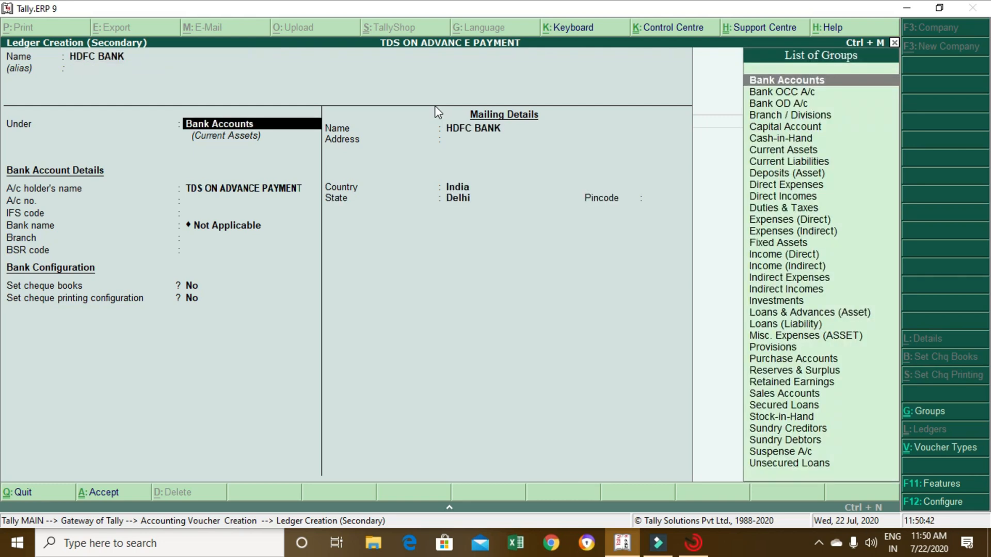
key("Return")
key("Return")
key("Return")
key("Return")
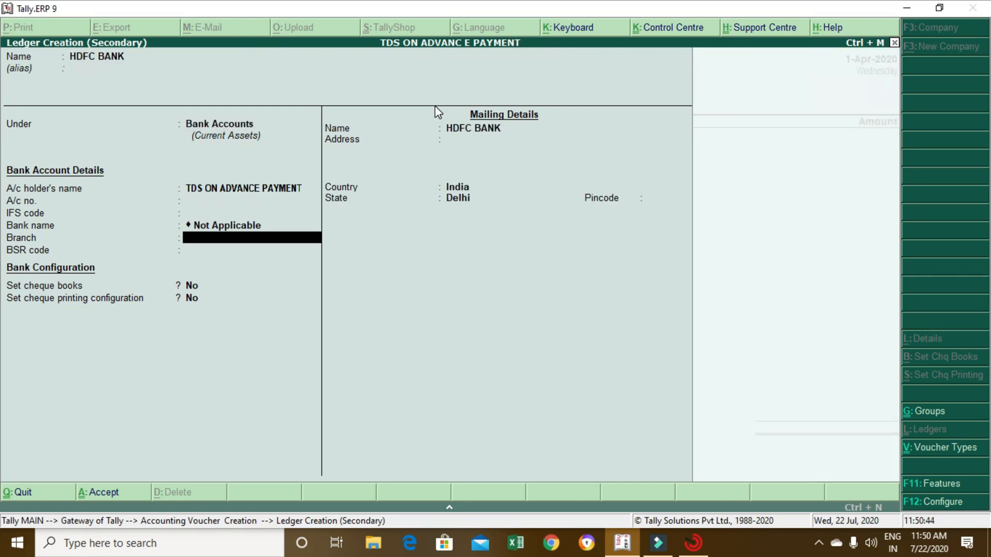
key("ctrl+a")
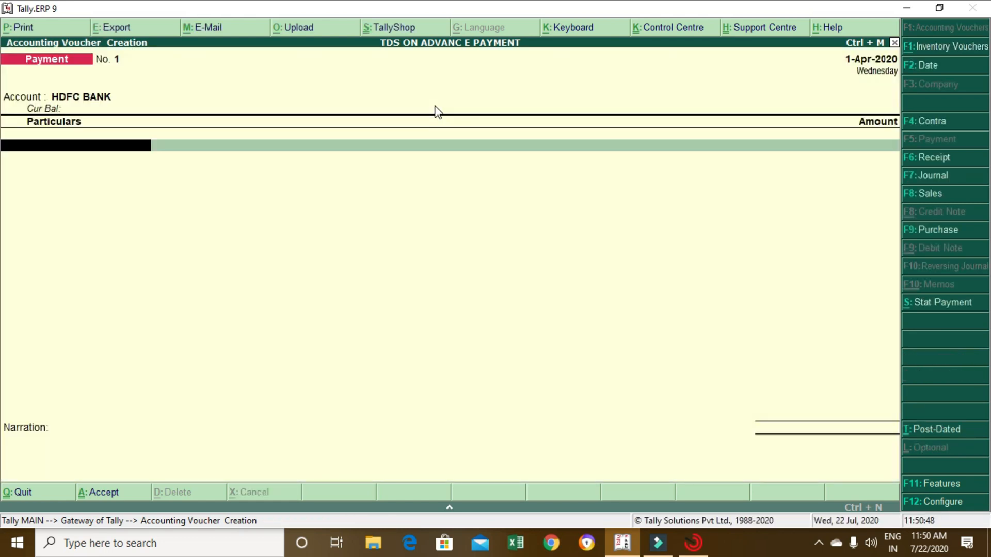
Start a new ledger named DHRMA PRODUCTION for the voucher's particulars and place it under Sundry Creditors.
key("alt+c")
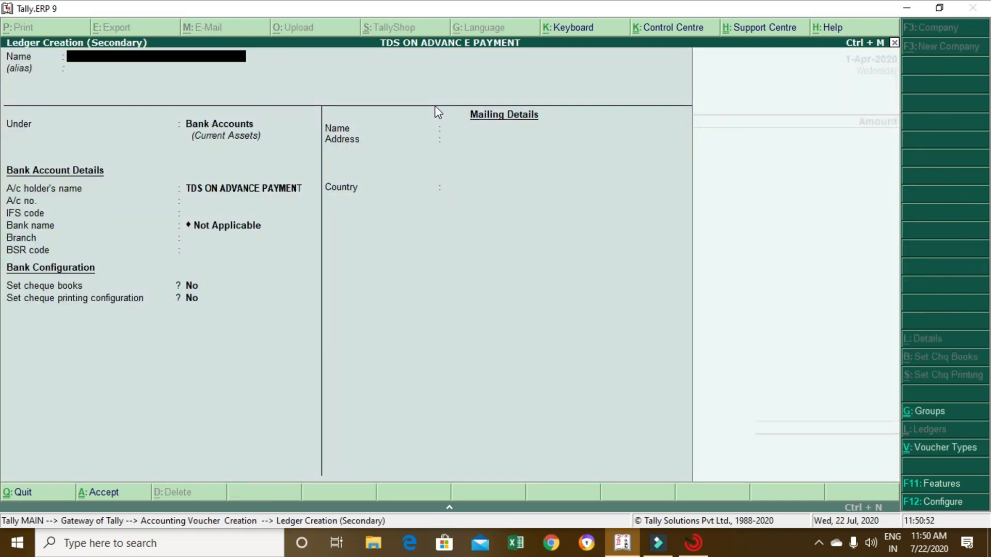
type("DHRMAN")
key("BackSpace")
type("PRODUCTION")
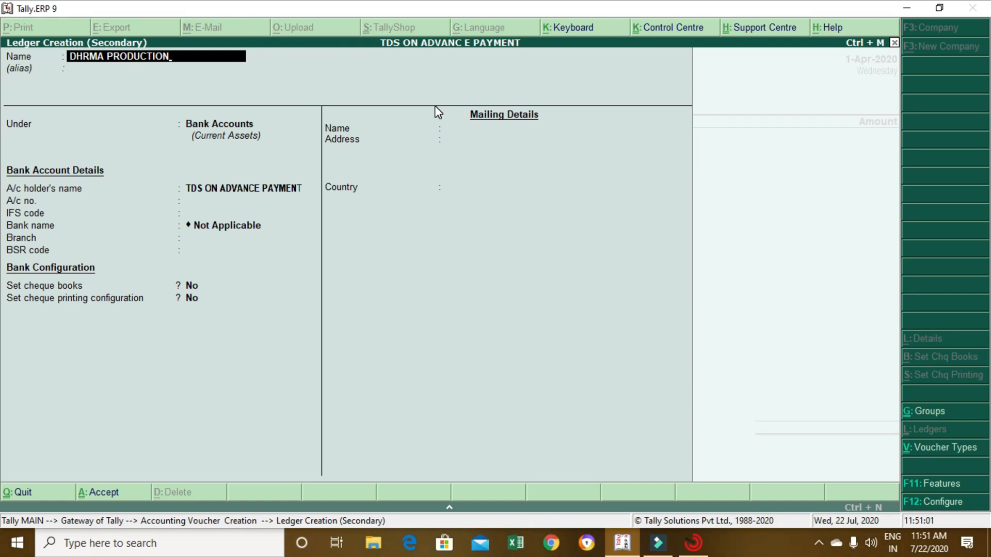
key("Return")
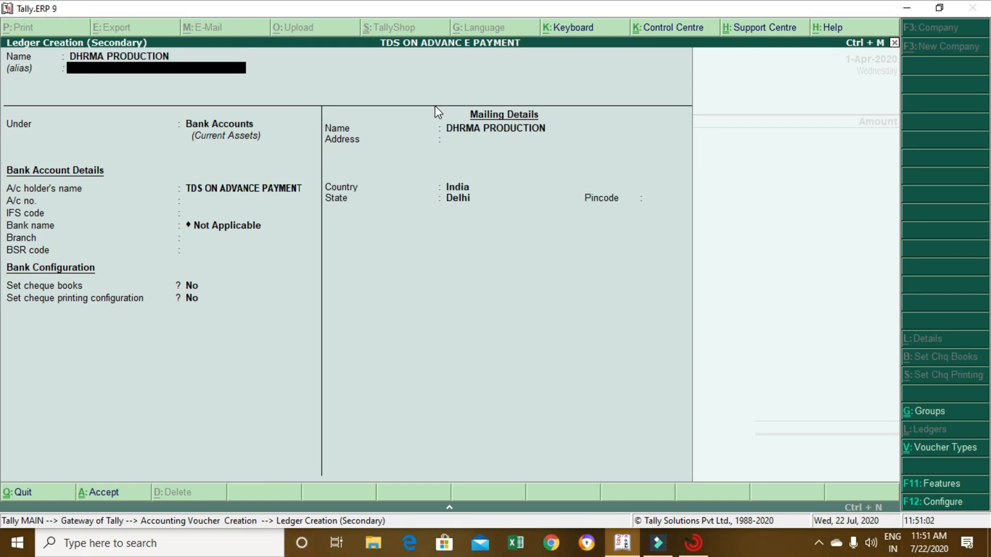
key("Return")
type("SU")
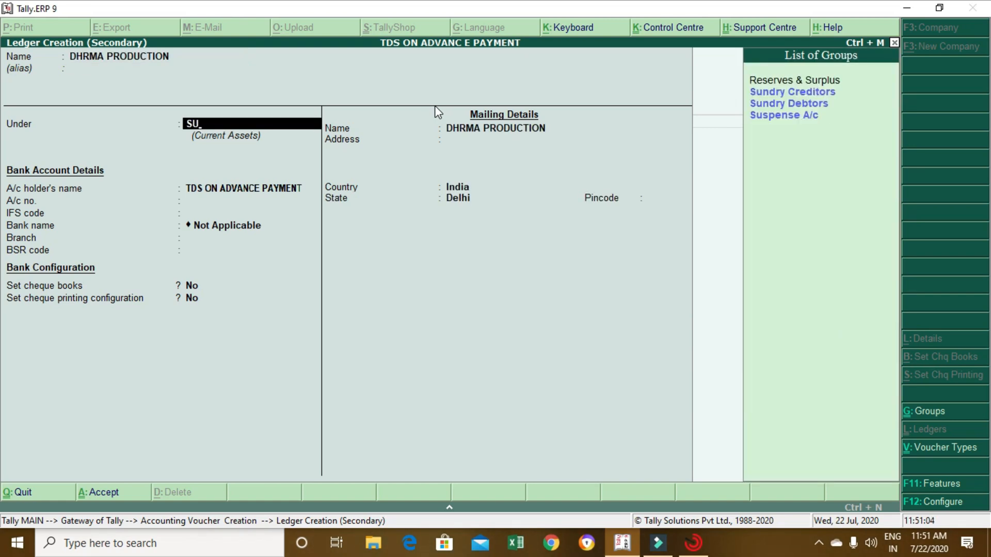
key("Return")
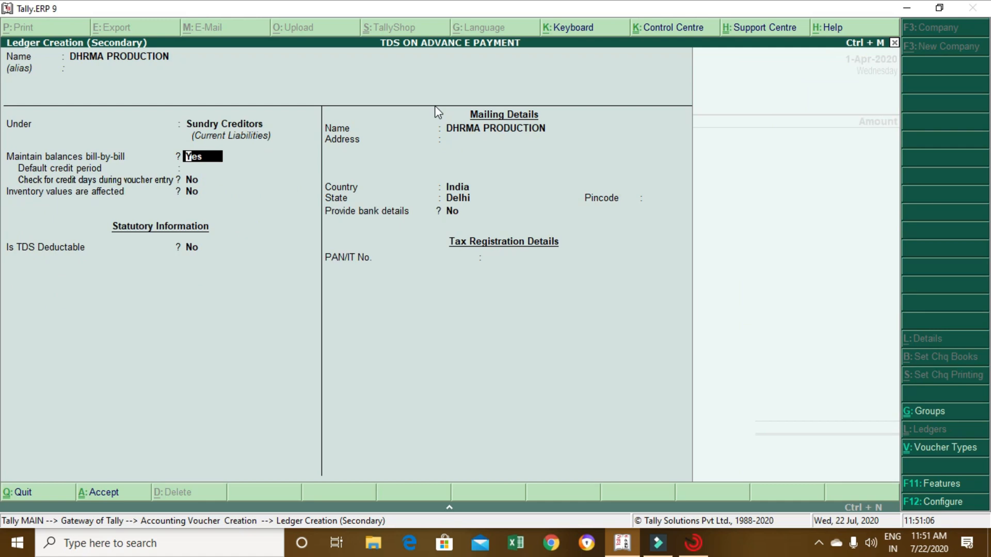
Make the creditor ledger TDS deductable with deductee type Individual/HUF - Resident, deducting TDS in the same voucher for All Items.
key("Return")
key("Return")
key("Return")
type("y")
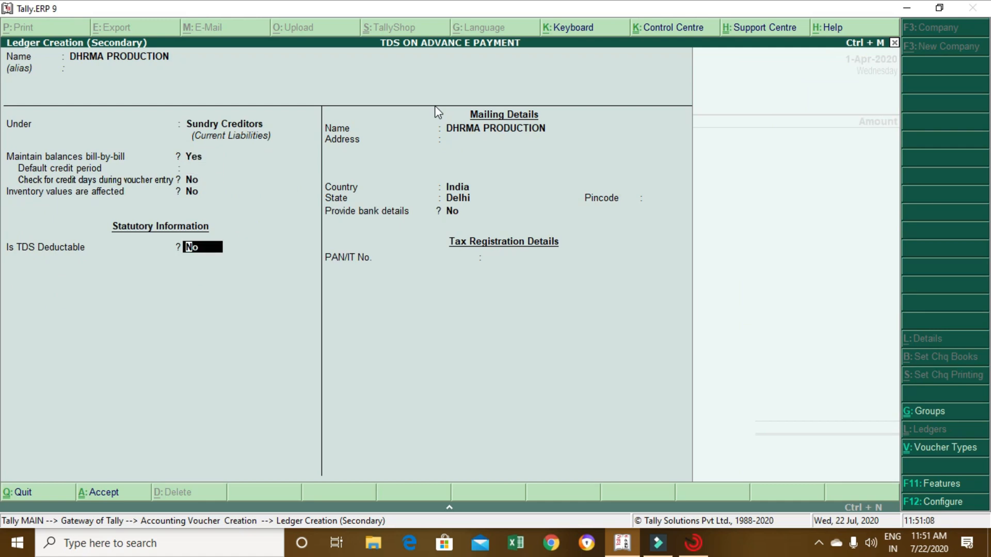
key("Return")
key("Down")
key("Down")
key("Down")
key("Down")
key("Down")
key("Down")
key("Down")
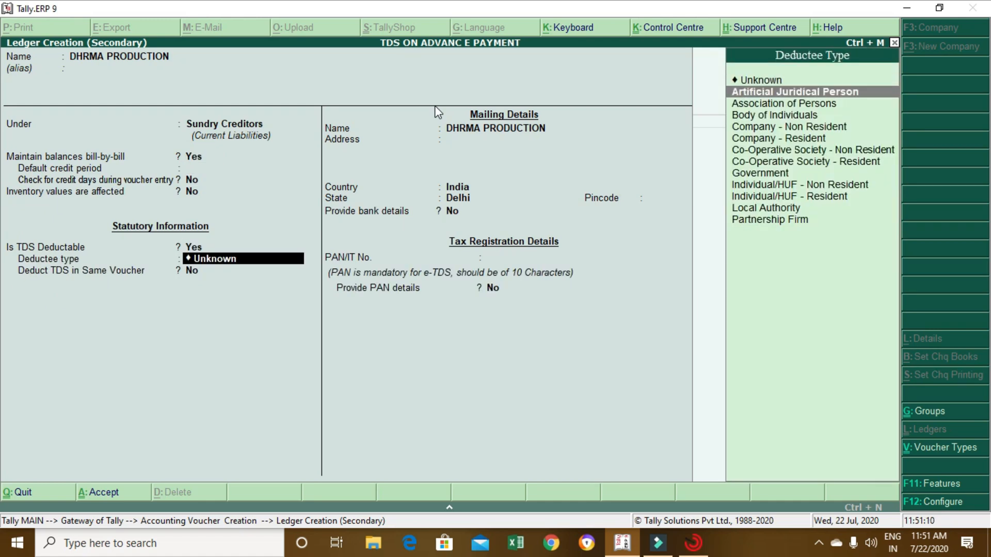
key("Down")
key("Down")
key("Down")
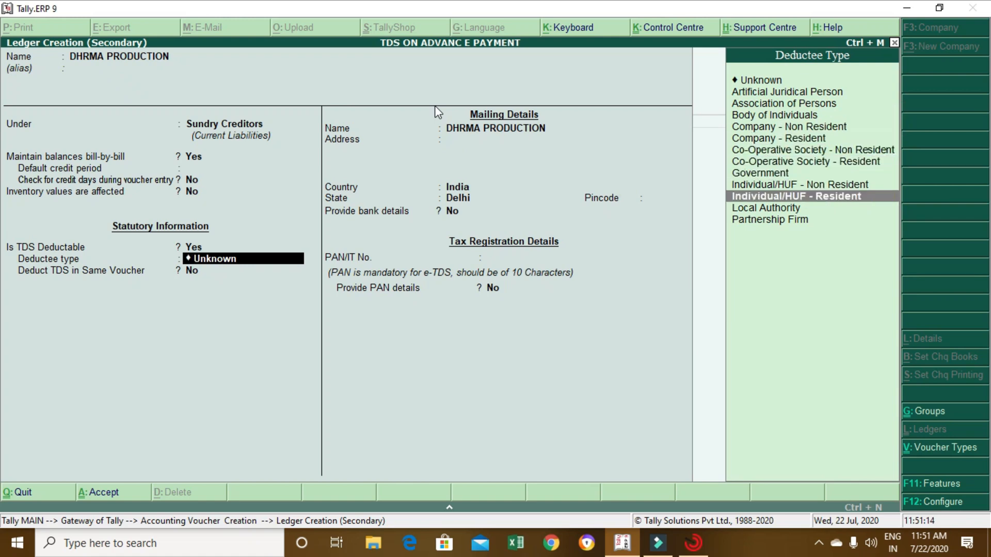
key("Return")
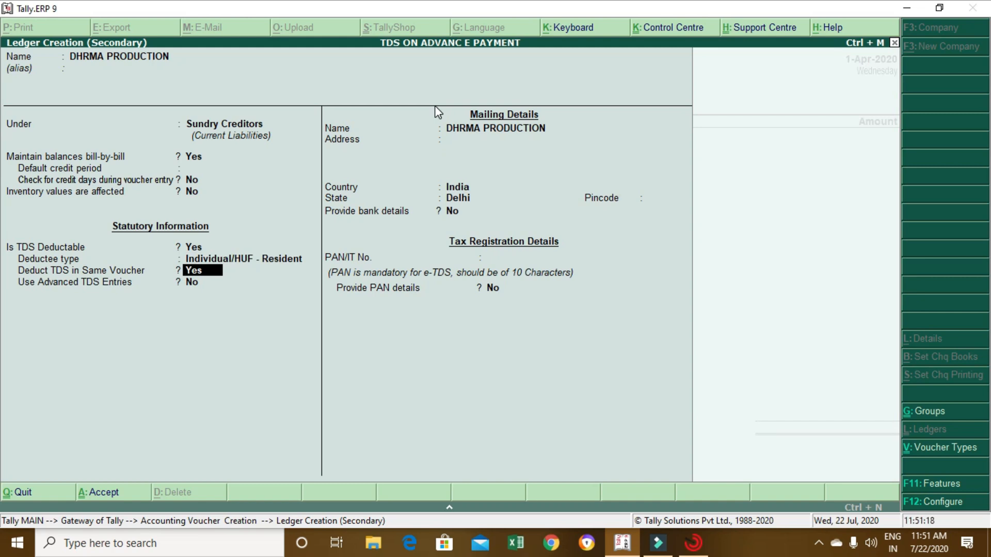
key("Return")
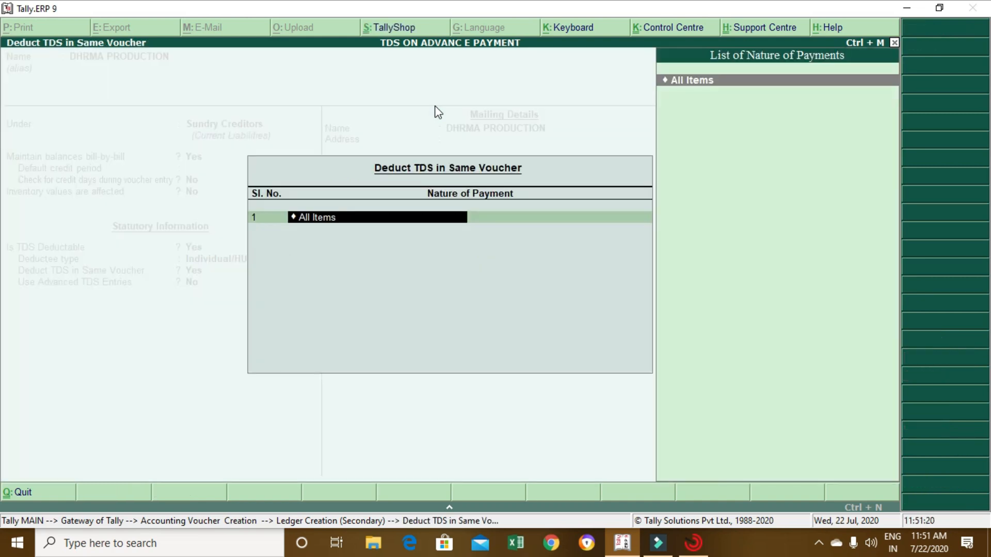
key("Return")
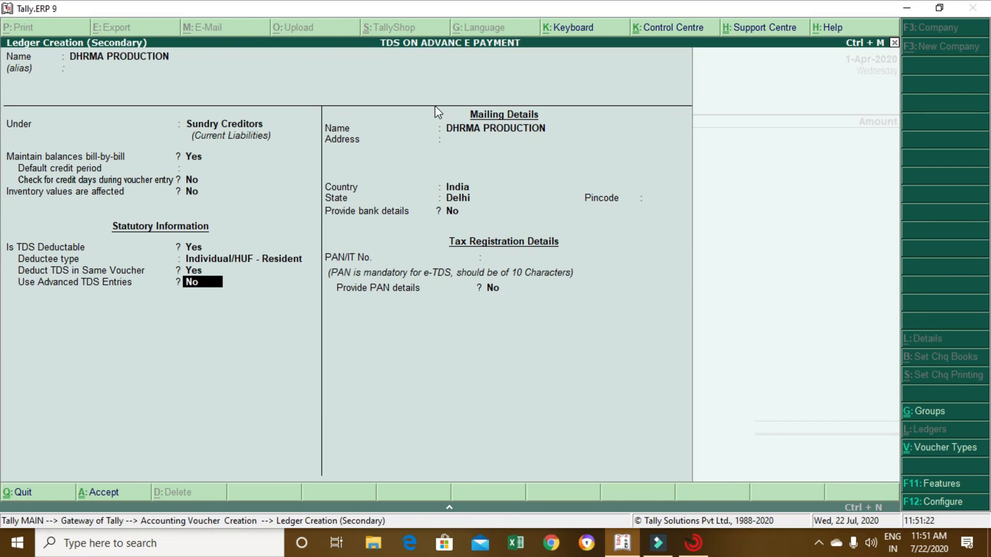
Enable advanced TDS entries for the ledger and set Ignore Income Tax Exemption Limit to Applicable.
type("y")
key("Return")
key("Return")
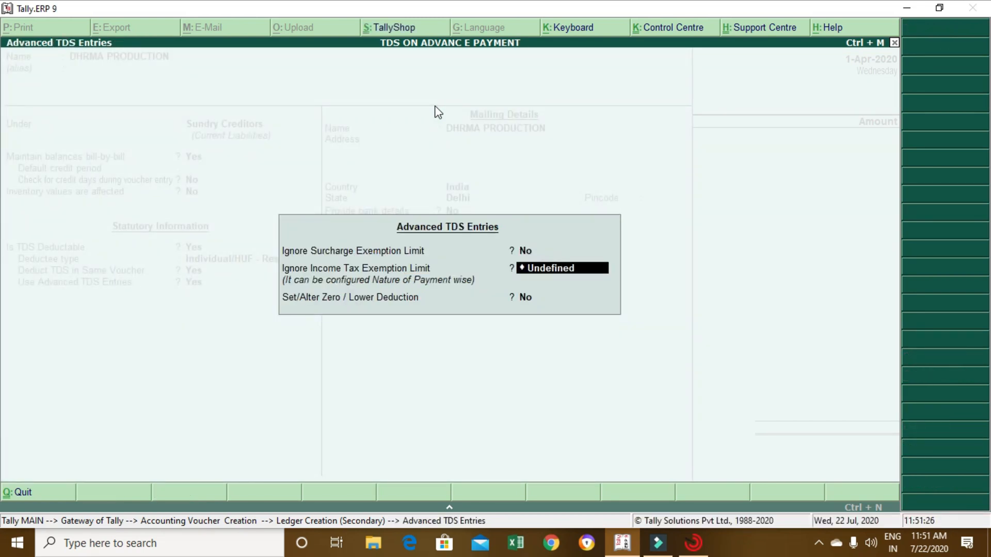
type("A")
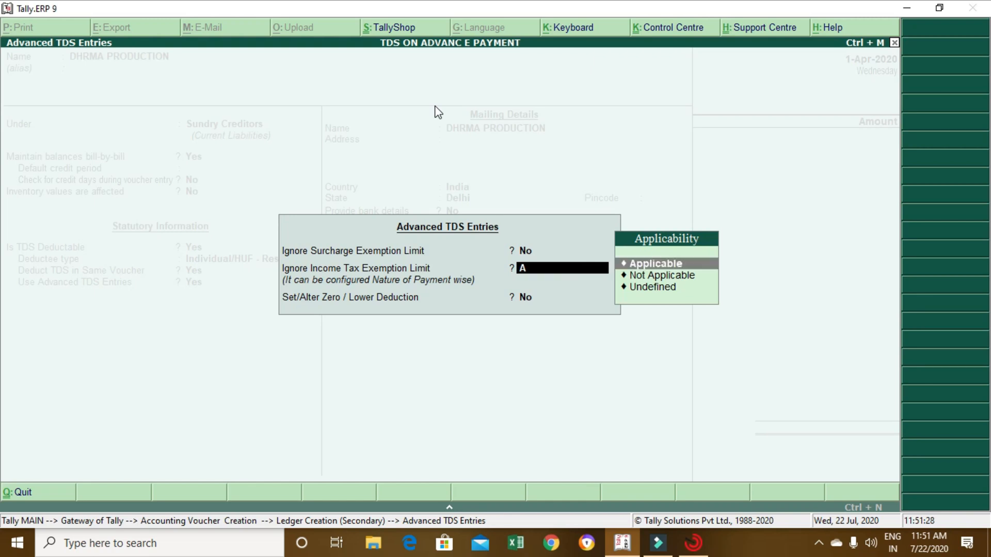
key("Return")
key("Return")
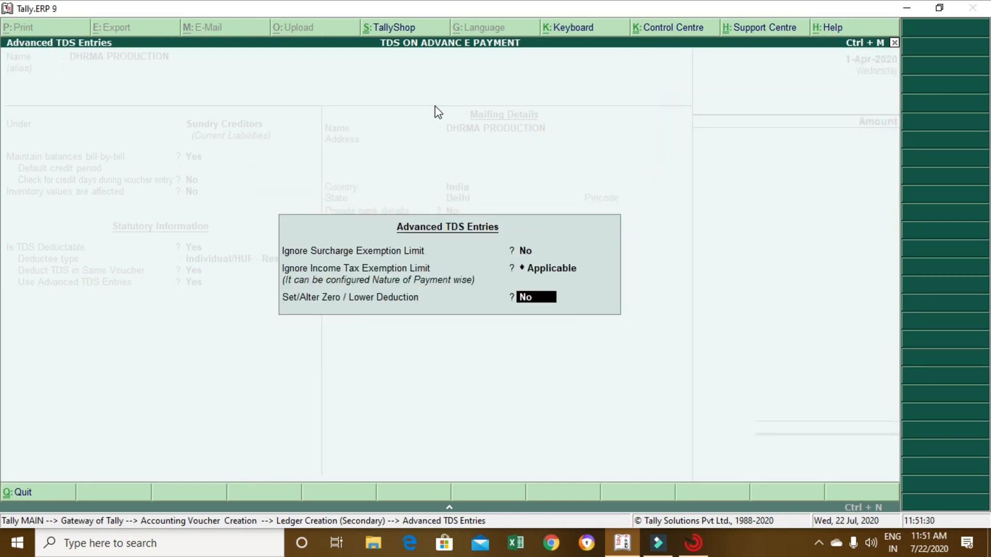
key("Return")
Keep the default mailing details, enter the party's PAN/IT number, and save the creditor ledger.
key("Return")
key("Return")
key("Return")
key("Return")
key("Return")
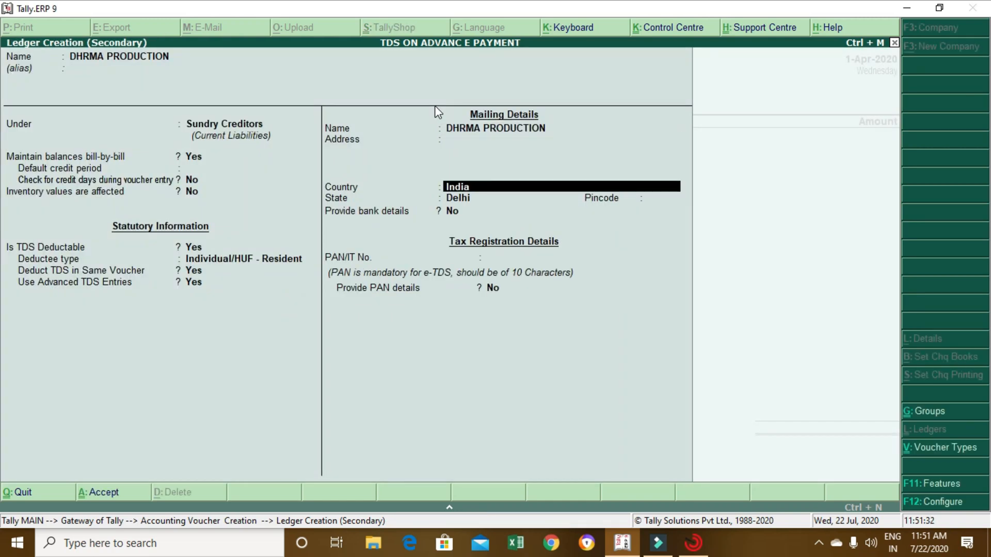
key("Return")
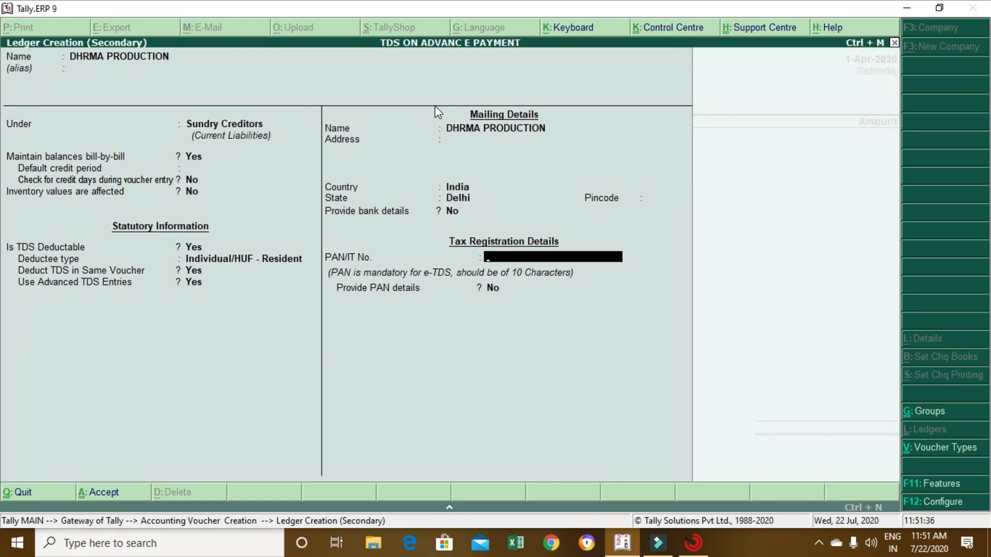
type("ACP")
type("C")
type("KPA4")
type("563A")
key("Return")
key("Return")
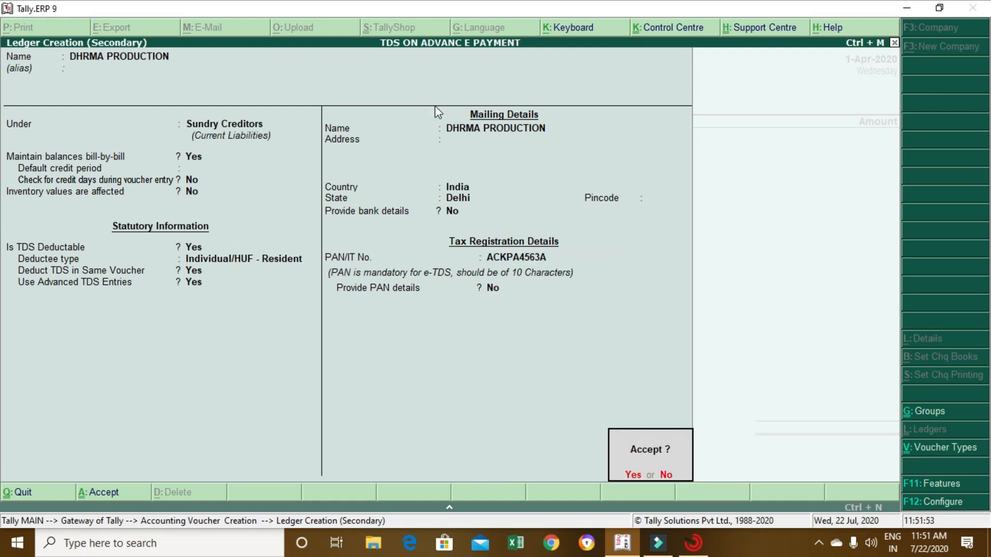
key("Return")
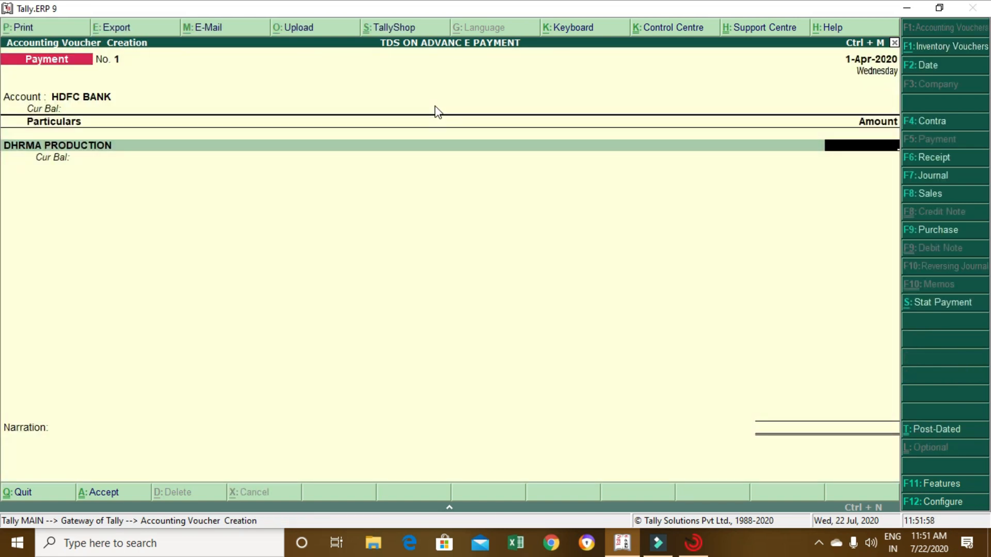
Enter a payment of 100000 to DHRMA PRODUCTION and allocate it as an Advance with reference ADV/001.
type("100000")
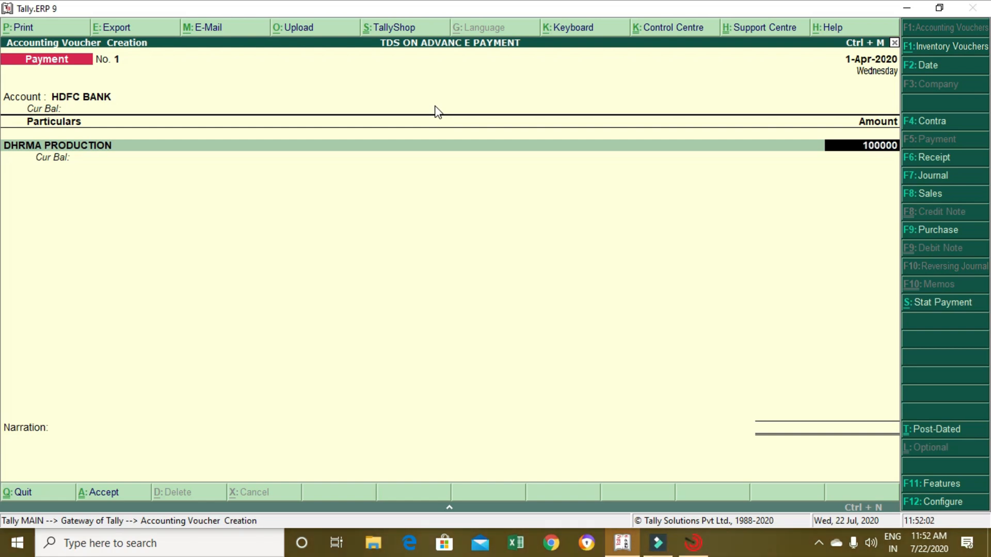
key("Return")
key("Up")
key("Up")
key("Up")
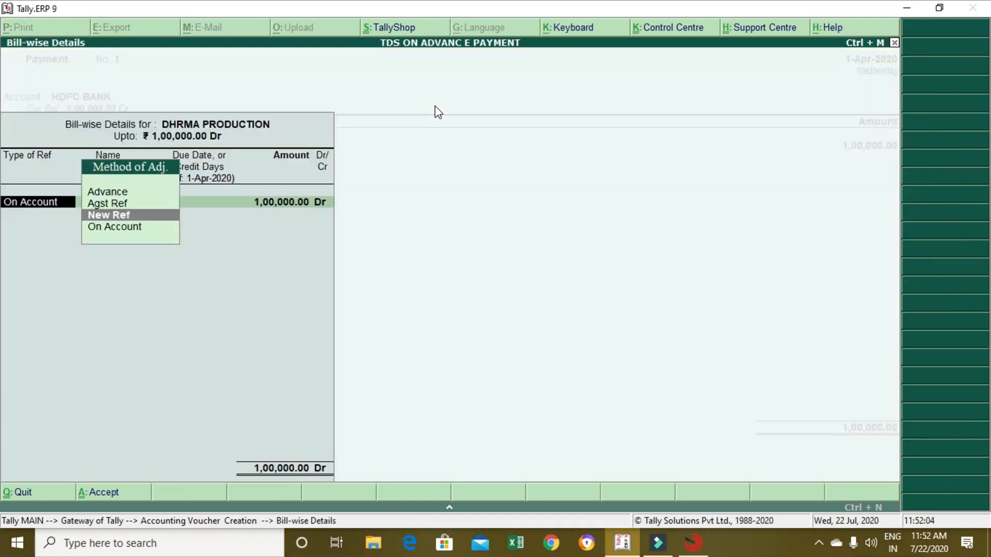
key("Return")
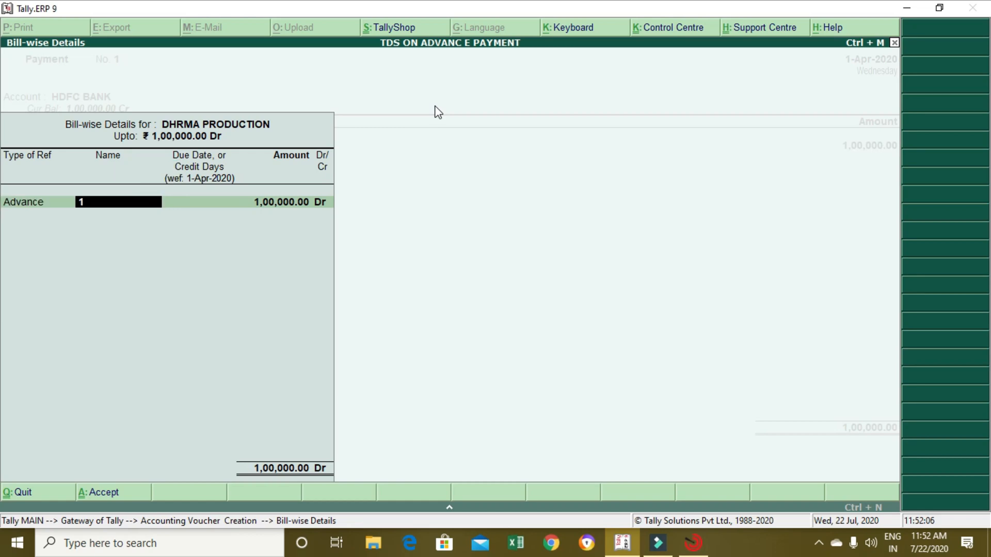
type("ADV/001")
key("Return")
key("Return")
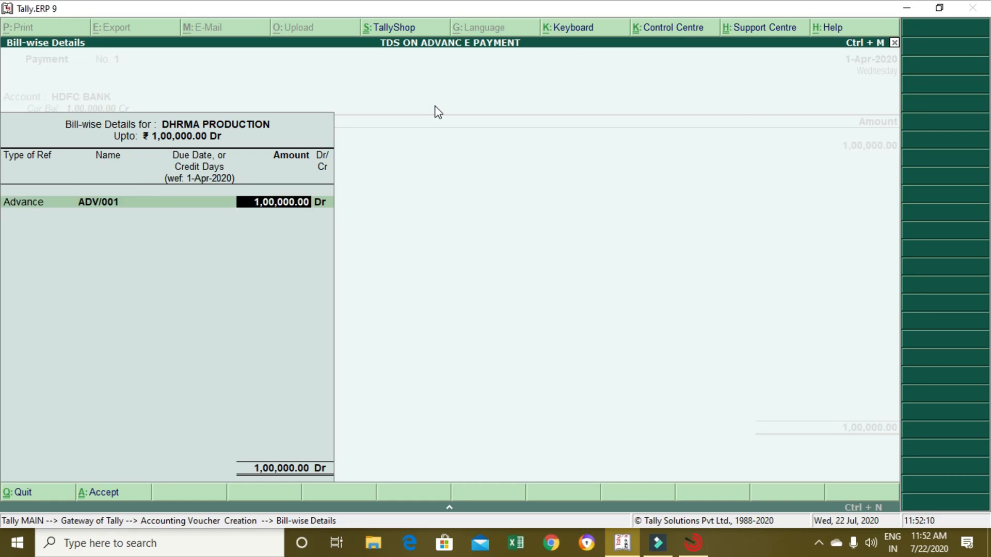
key("Return")
key("Return")
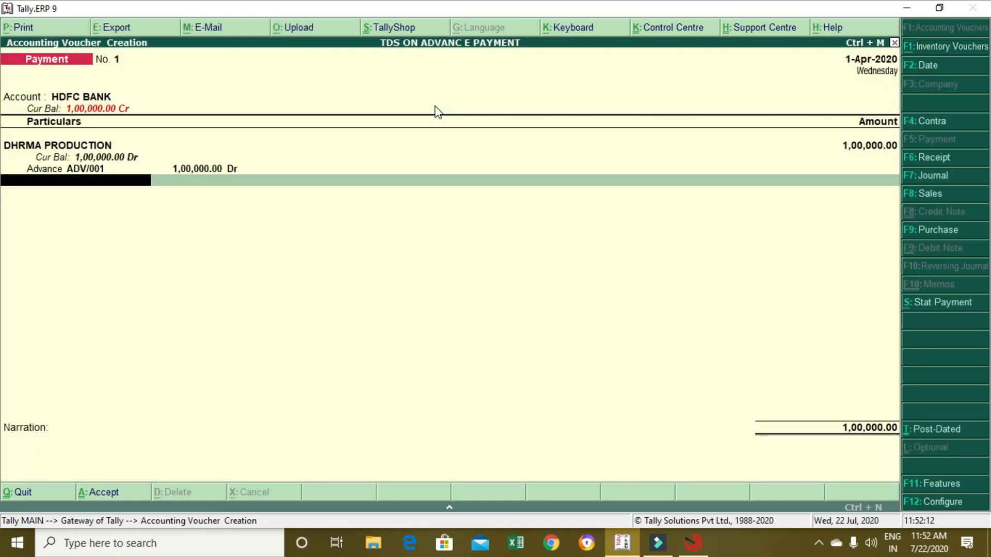
Start a new ledger named TDS ON ADVERTISMENT for the next voucher line and place it under Duties & Taxes.
key("alt+c")
type("TD")
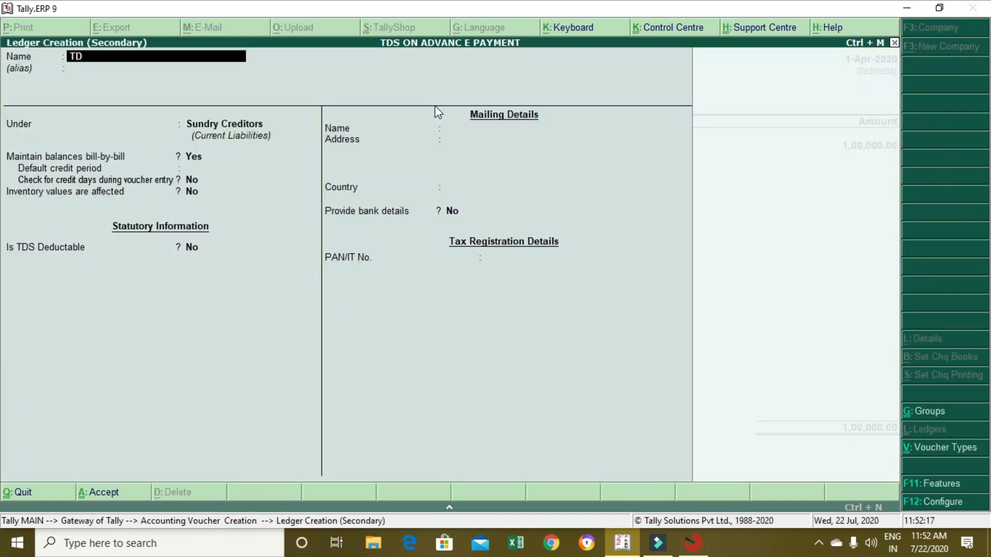
type("S ON ADVERT")
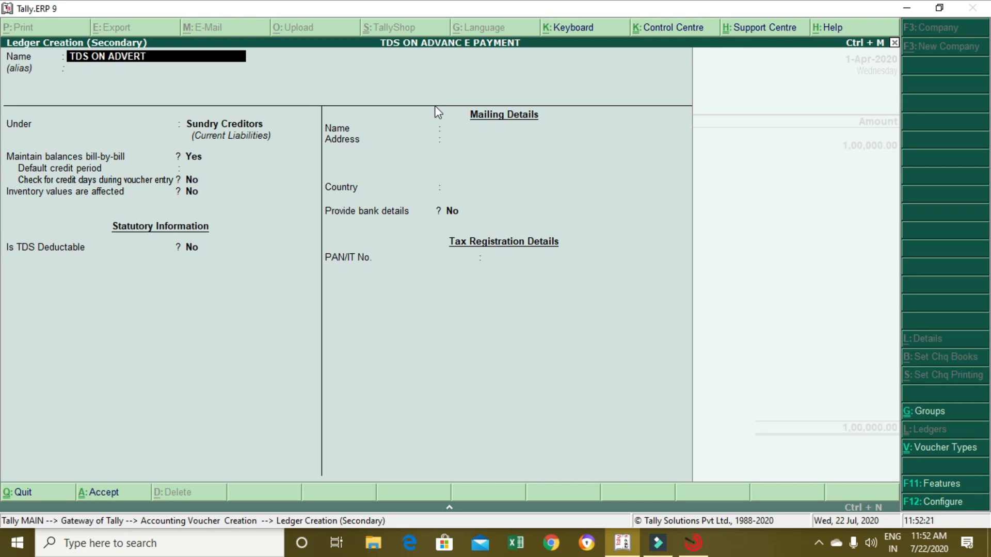
type("ISMET")
key("BackSpace")
type("NT S")
key("BackSpace")
key("Return")
key("Return")
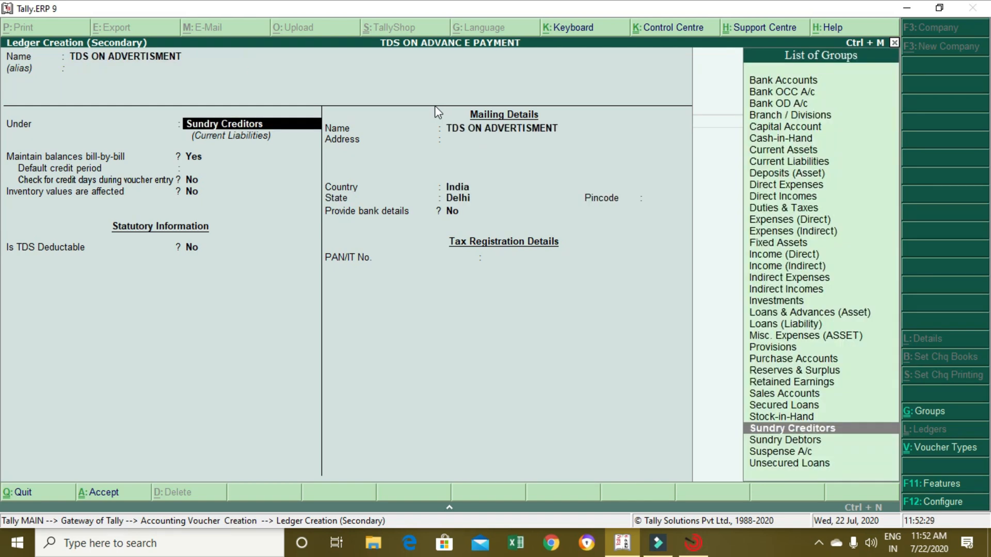
type("DU")
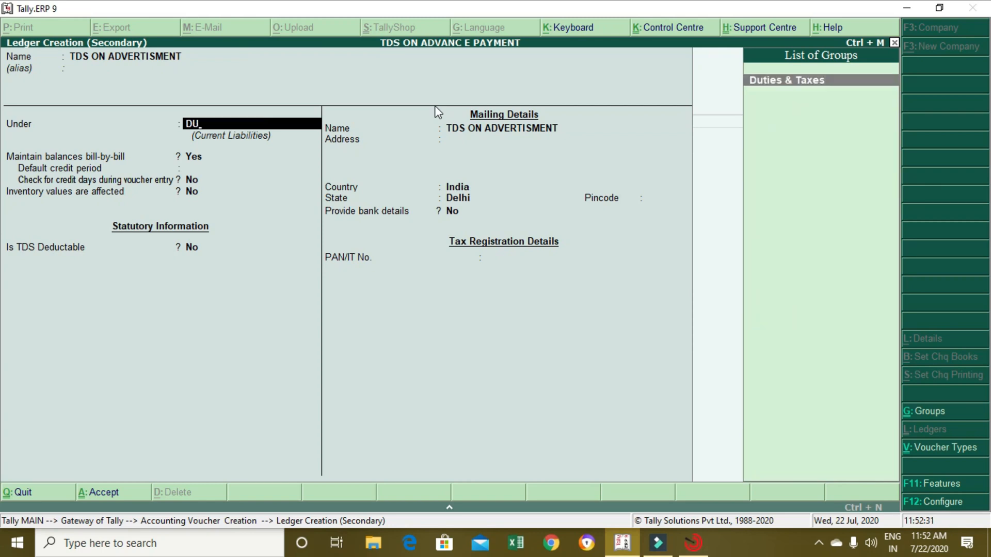
key("Return")
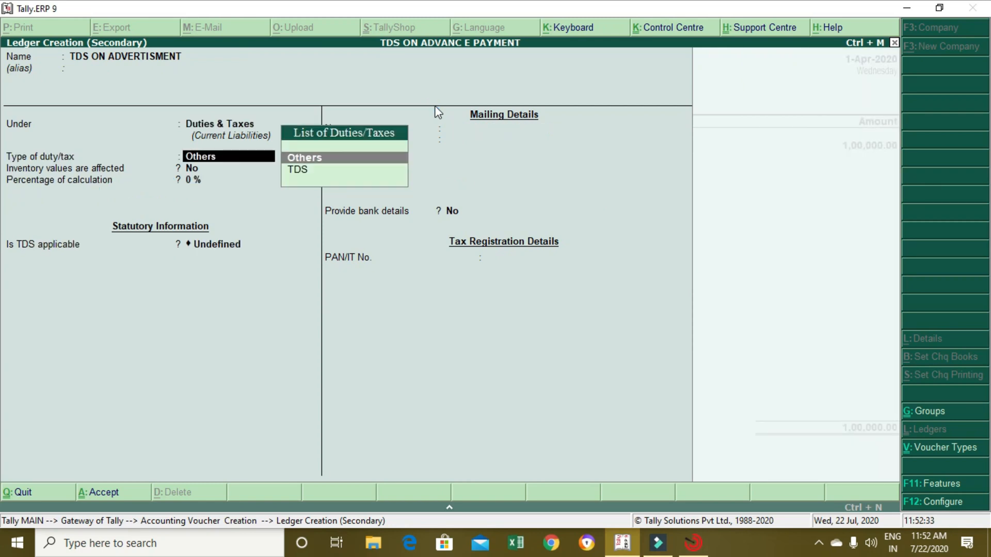
Set the ledger's type of duty to TDS and start a new nature of payment named PAYMENT TO CONTOR.
key("Down")
key("Return")
key("Down")
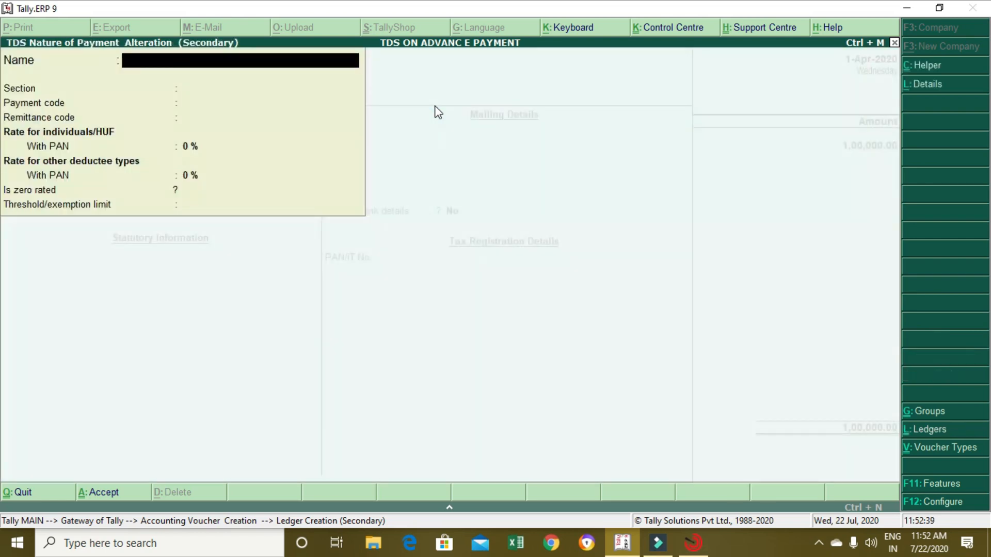
key("Return")
type("PAY")
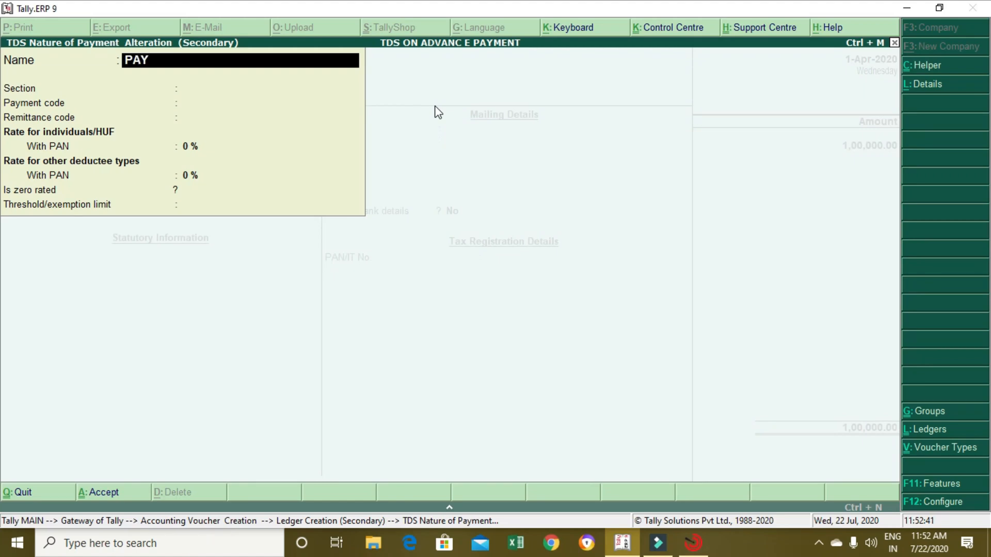
type("MENT TO CONT")
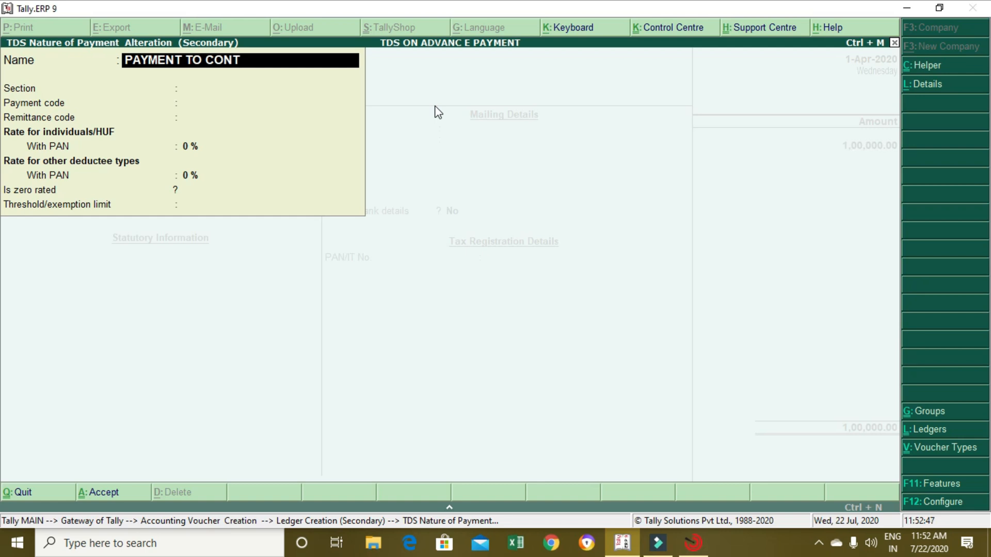
type("OR")
key("Return")
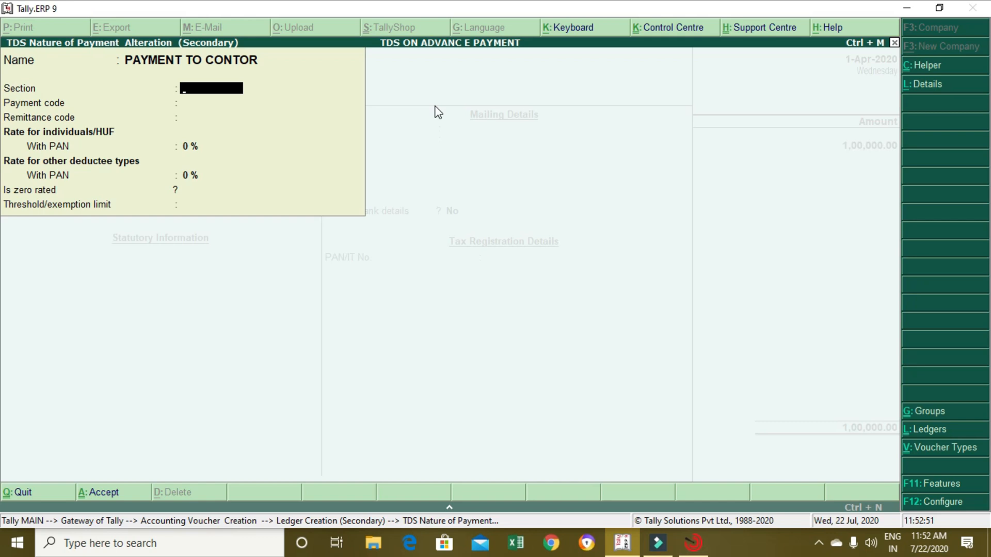
Set the nature of payment's section to 194C and its payment code to 94C, leaving the remittance code blank.
type("194C")
key("Return")
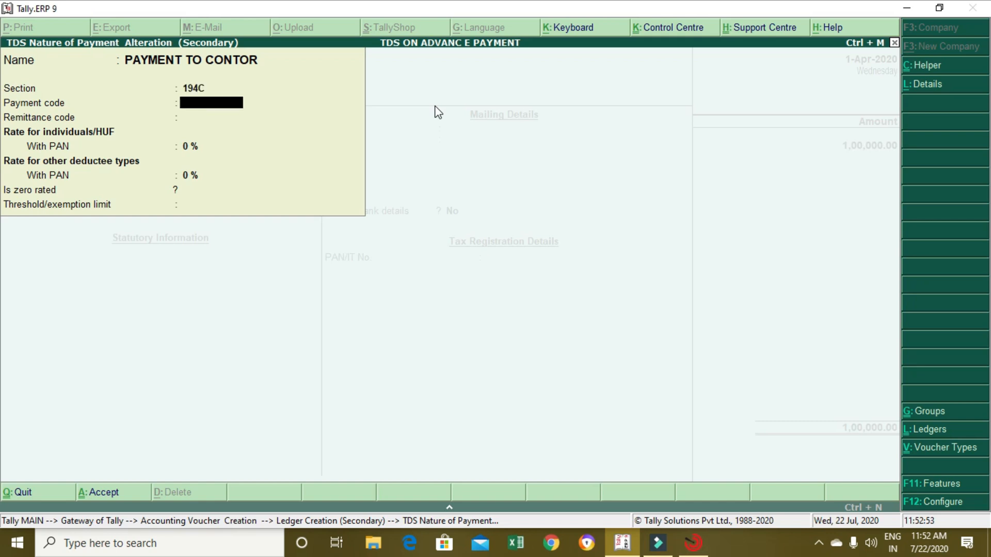
type("94C")
key("Return")
key("Return")
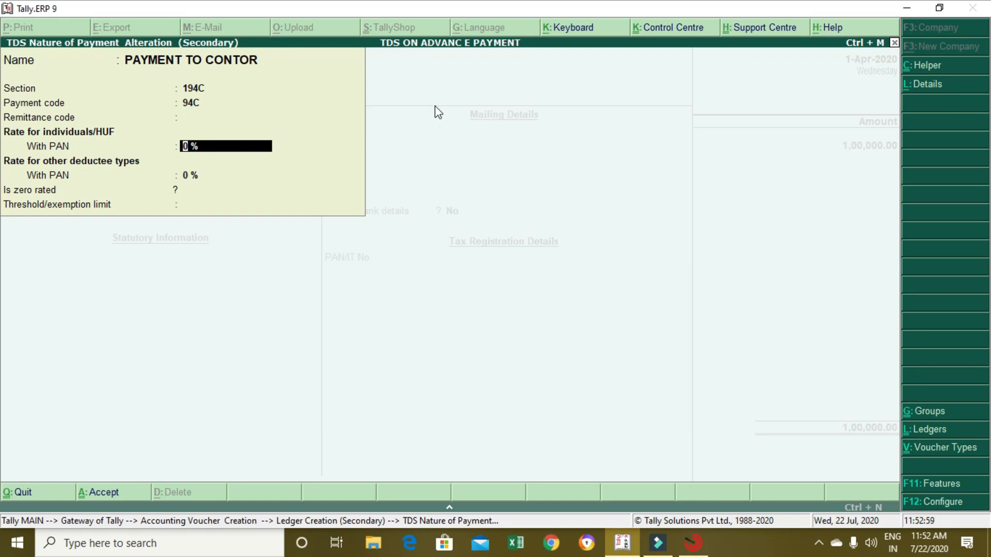
Set both with-PAN rates to 2% and the threshold limit to 100000, saving the nature of payment and the TDS ledger.
type("2")
key("Return")
key("Return")
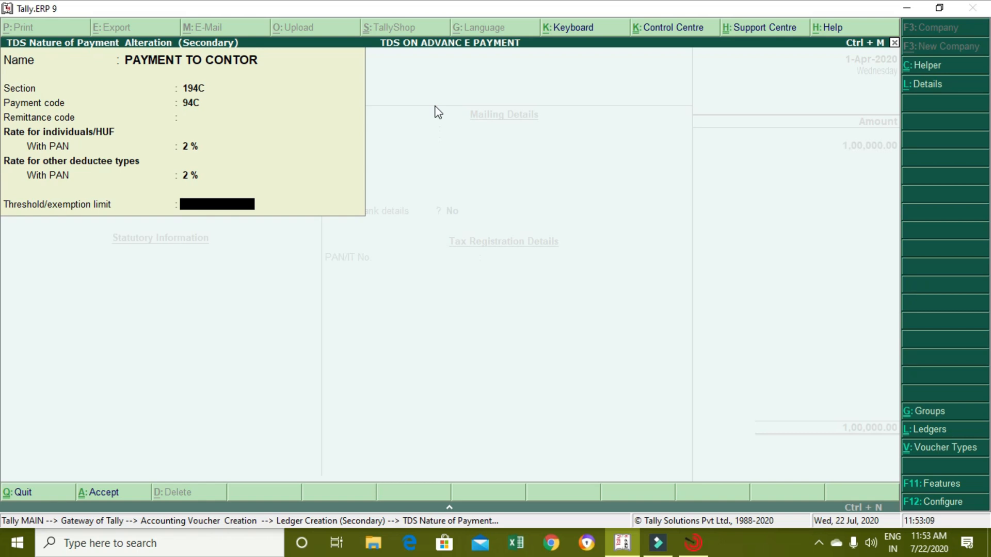
type("100000")
key("Return")
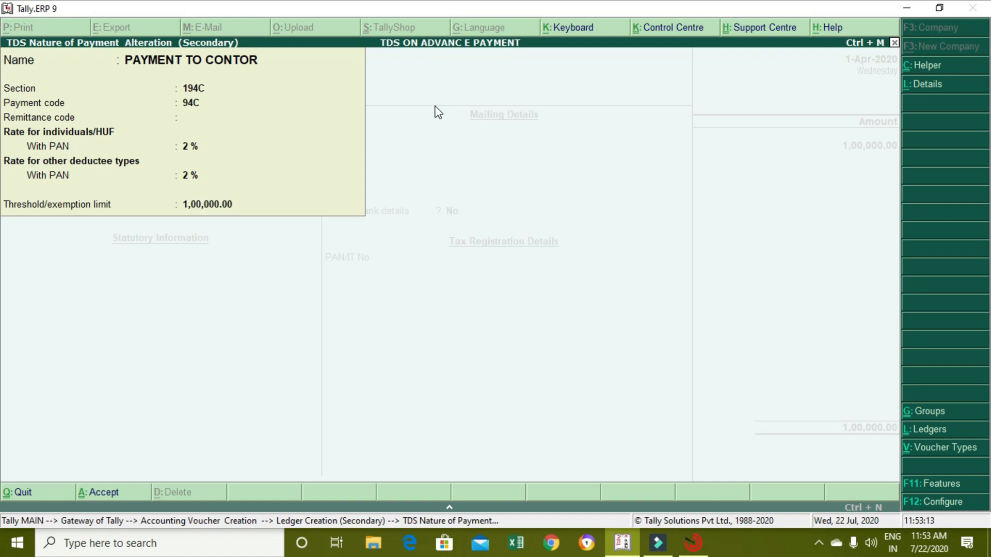
key("Return")
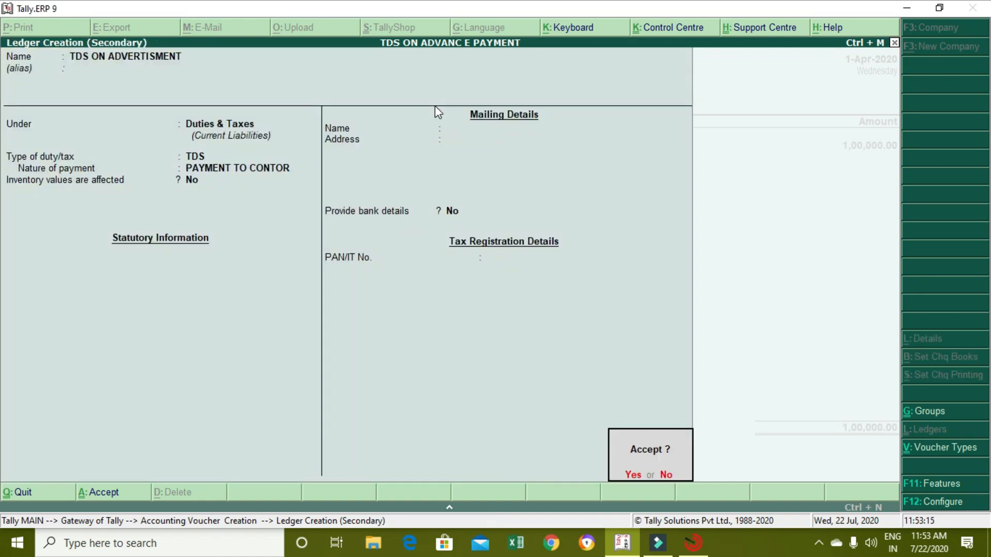
key("Return")
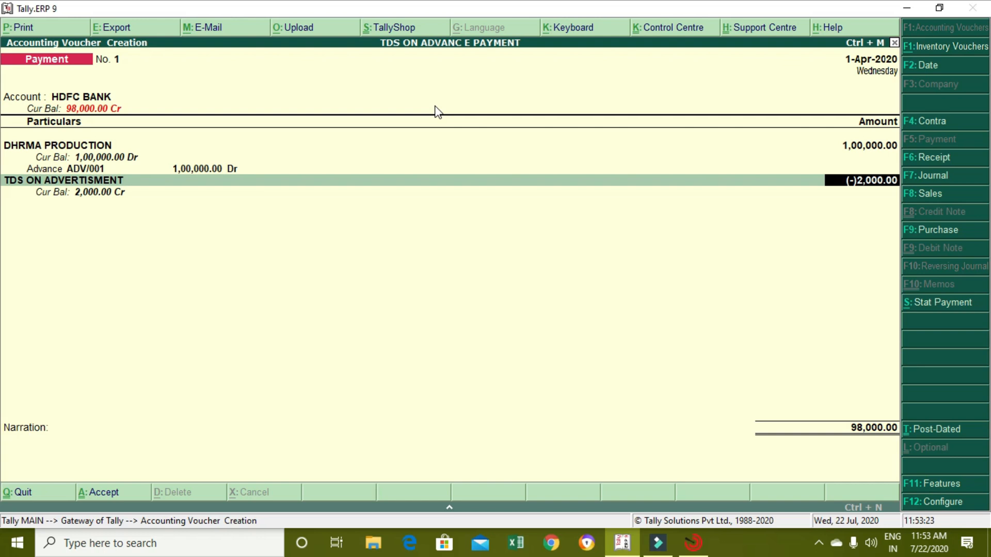
Accept the TDS line, enter instrument number 14532 for the HDFC BANK cheque, and save the payment voucher without a narration.
key("Return")
key("Return")
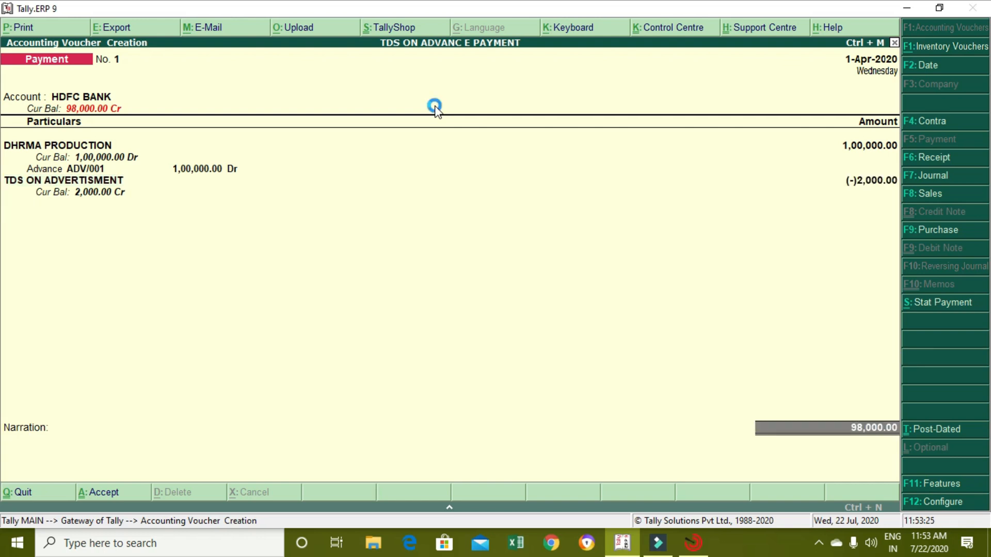
key("Return")
key("Return")
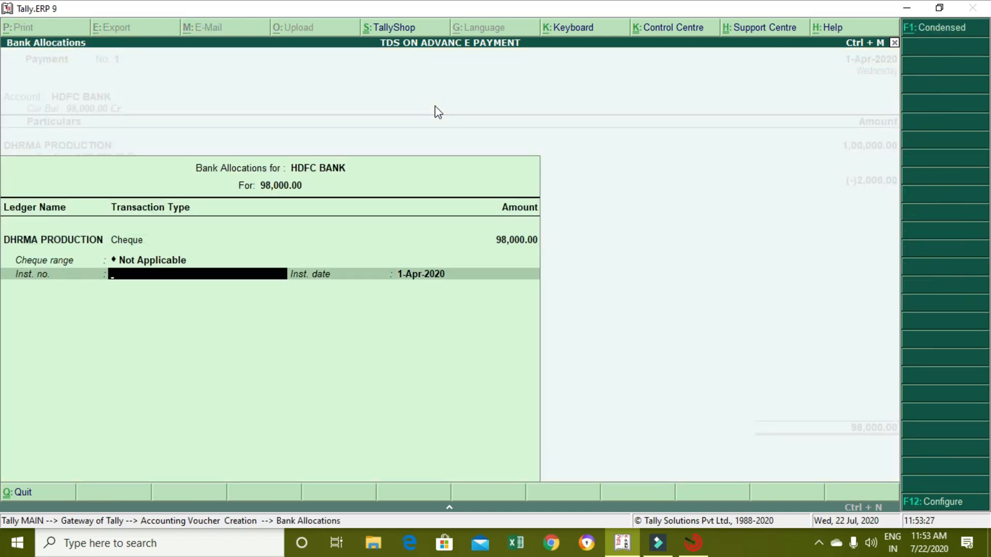
type("14532")
key("Return")
key("Return")
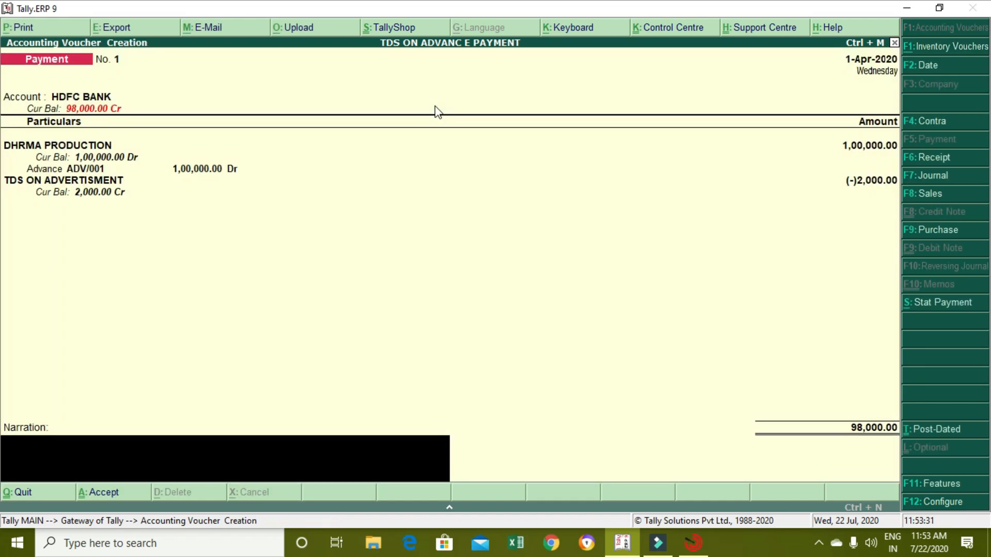
key("Return")
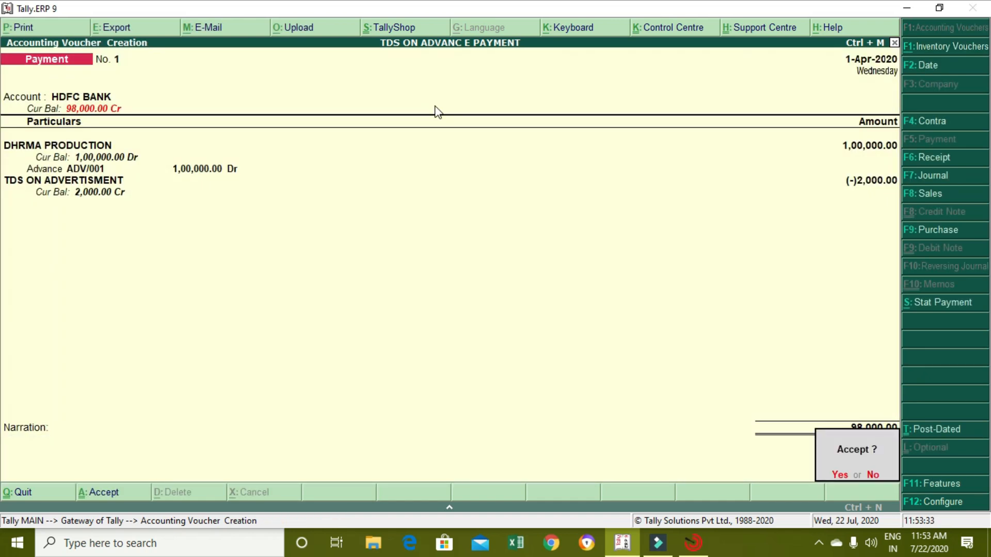
key("Return")
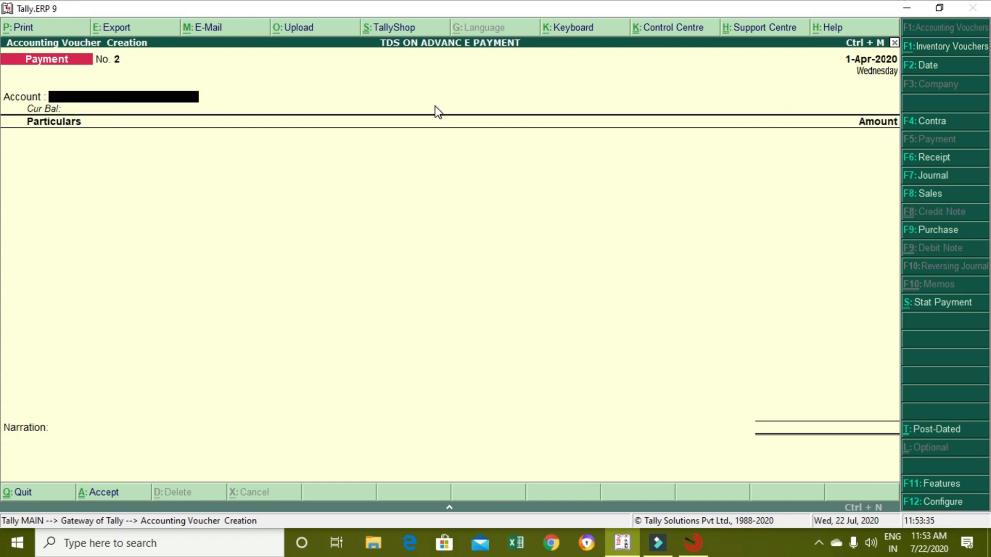
Leave the blank payment voucher and open a new journal voucher.
key("Escape")
key("Return")
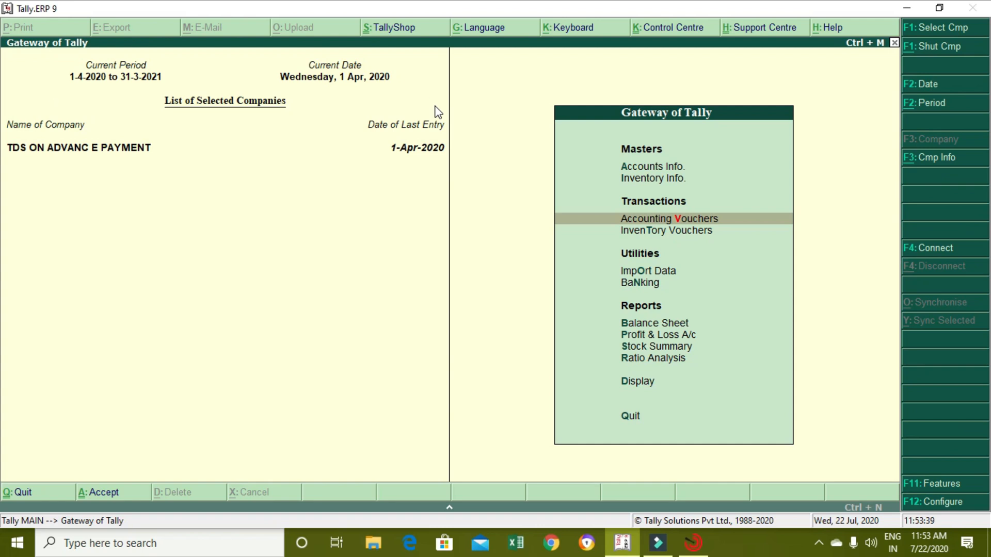
key("Return")
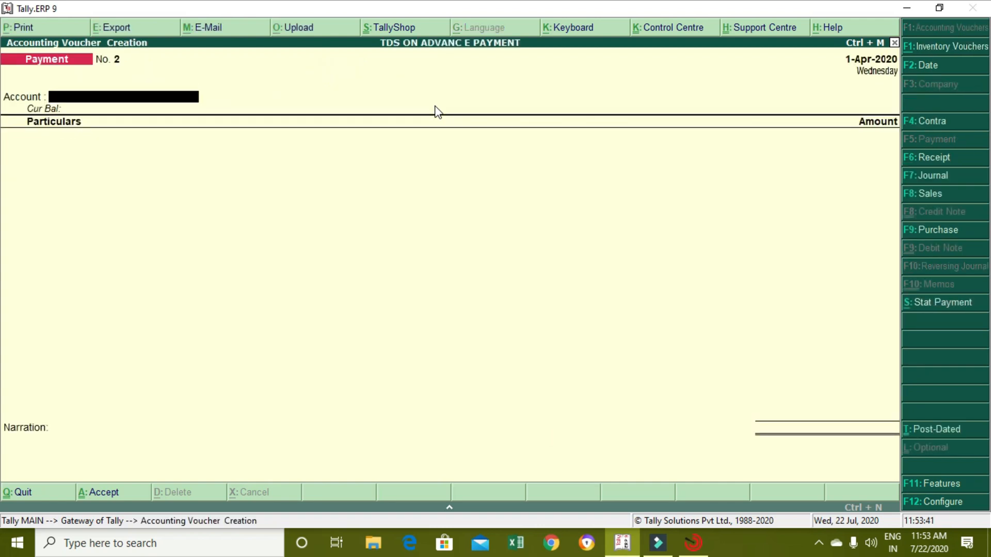
key("F7")
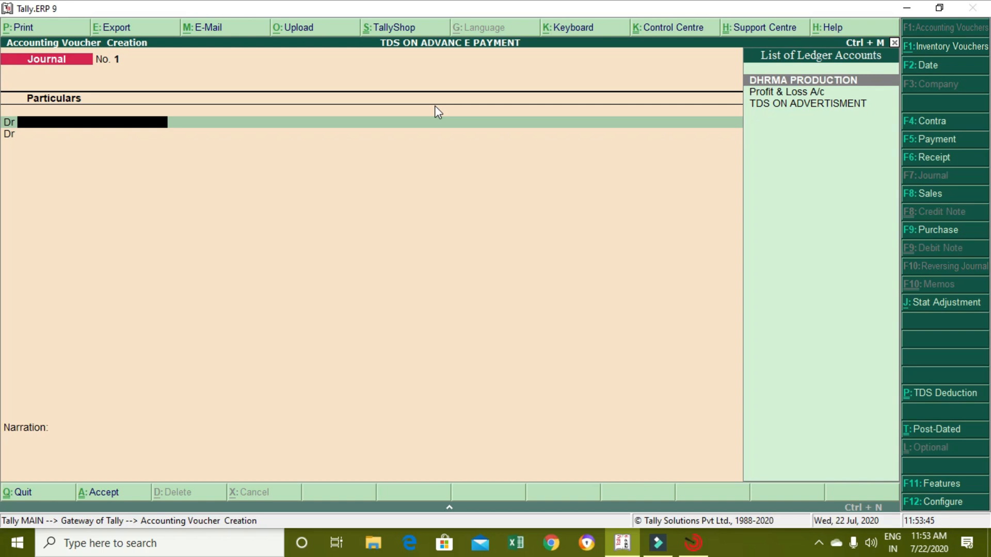
Start a new ledger named ADVERTISMENT EXPENSE for the journal's debit line and place it under Indirect Expenses.
key("alt+c")
type("ADV")
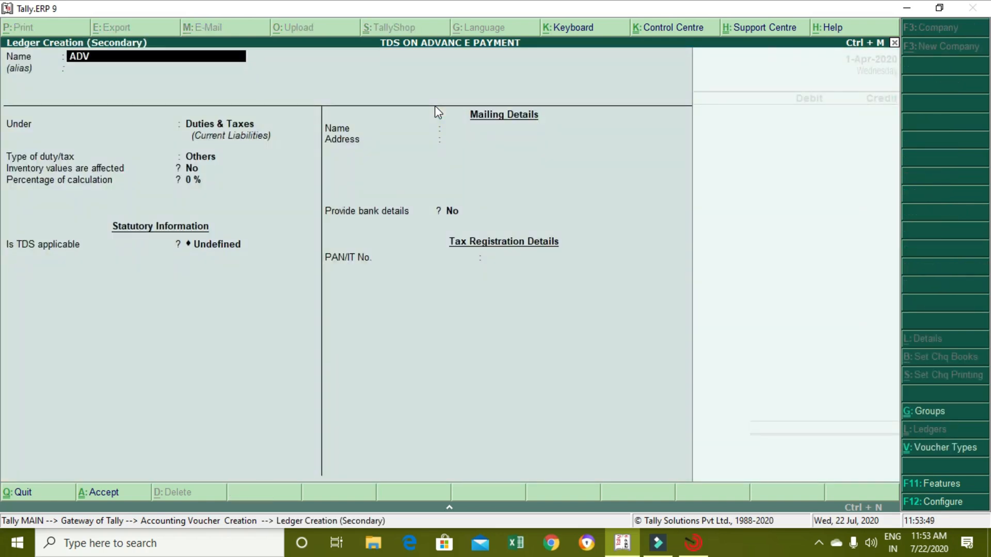
type("ERTISMENT EX")
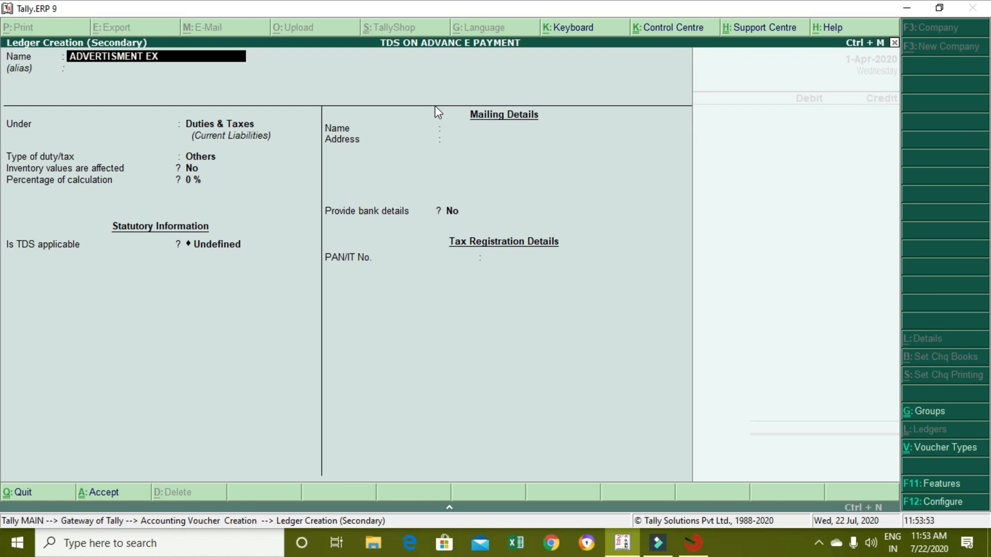
type("PENSE")
key("Return")
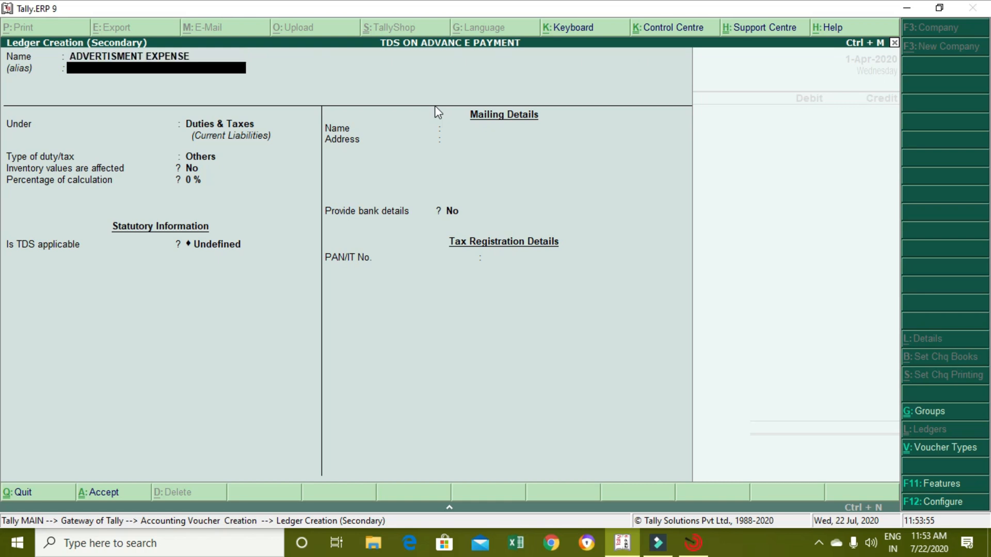
key("Return")
type("U")
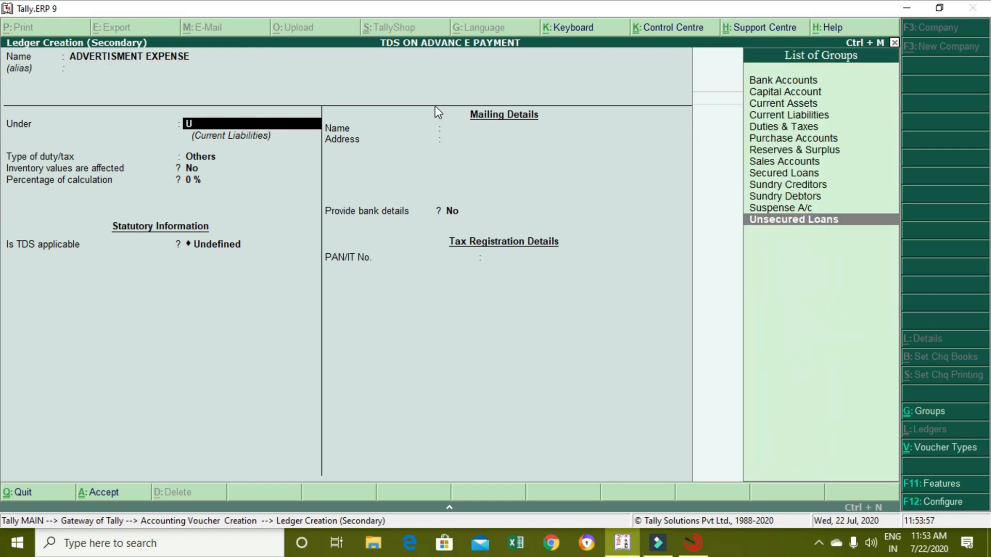
key("BackSpace")
type("IN")
key("Down")
key("Down")
key("Down")
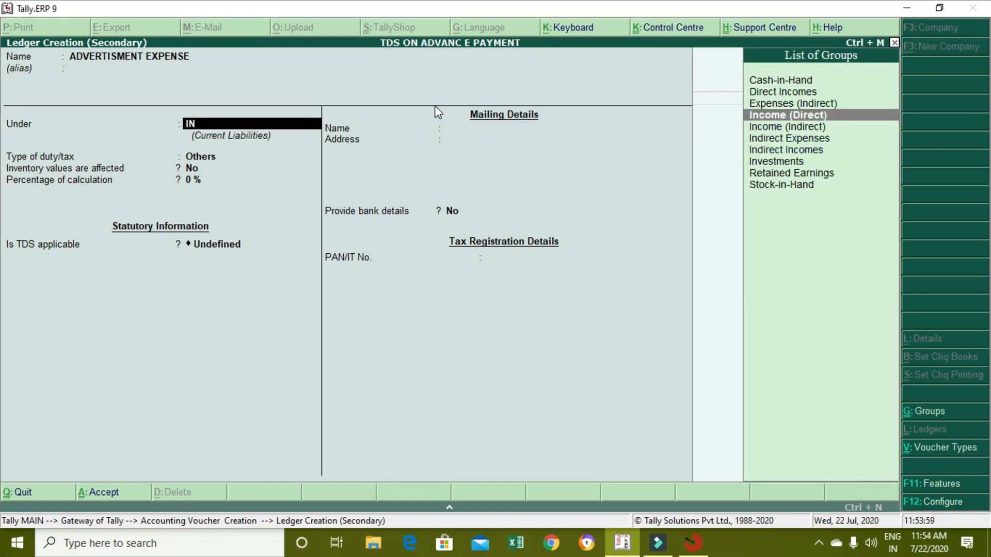
key("Return")
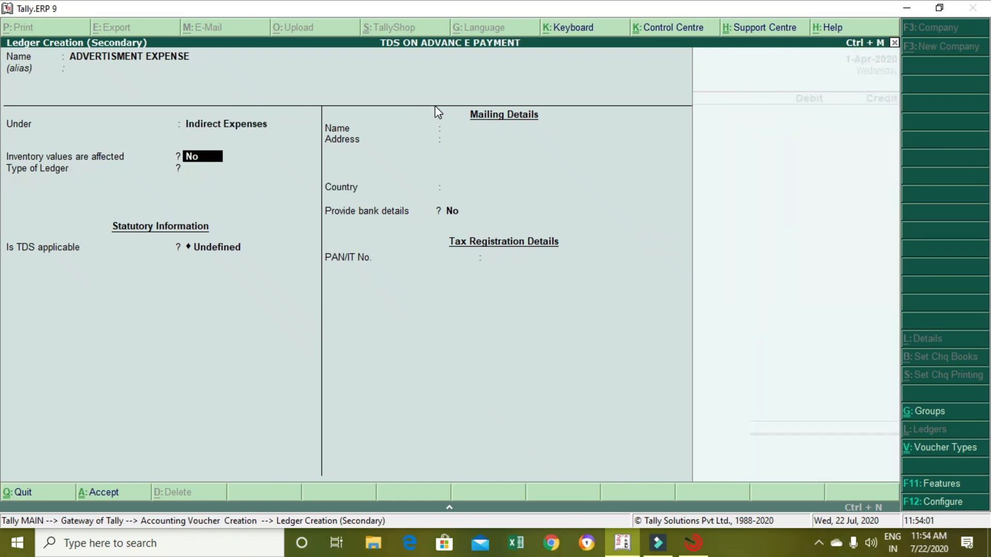
Make TDS applicable on the expense ledger with nature of payment PAYMENT TO CONTOR, keep the other defaults, and save it.
key("Return")
key("Return")
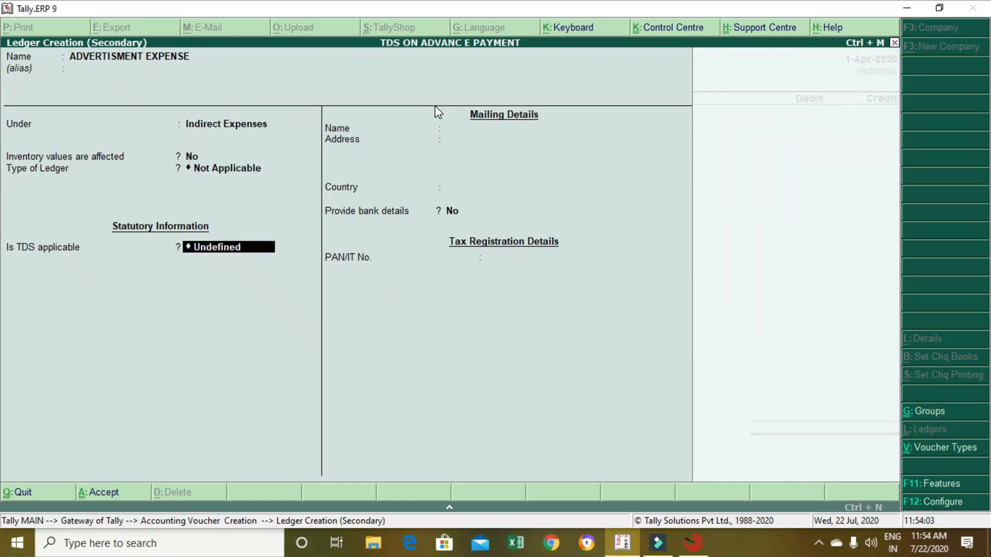
type("A")
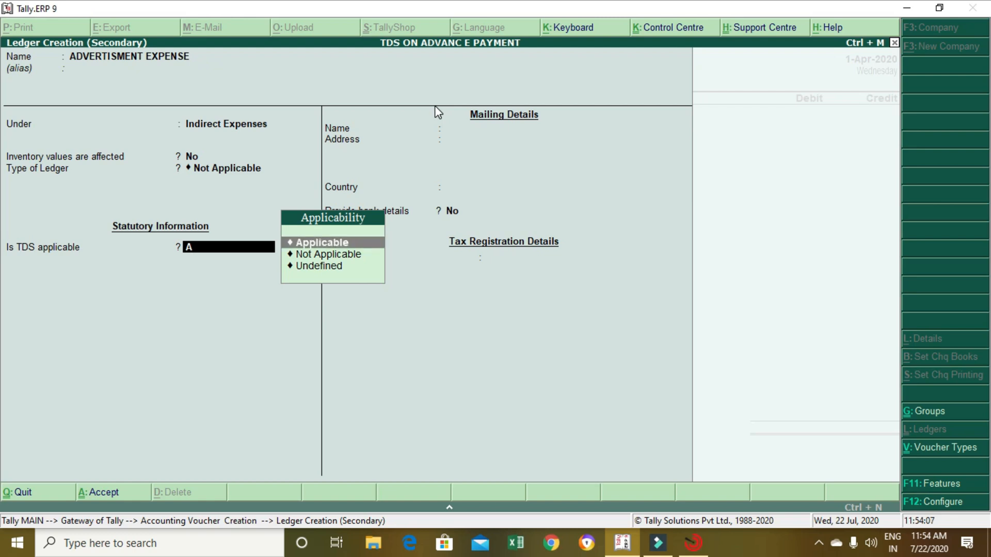
key("Return")
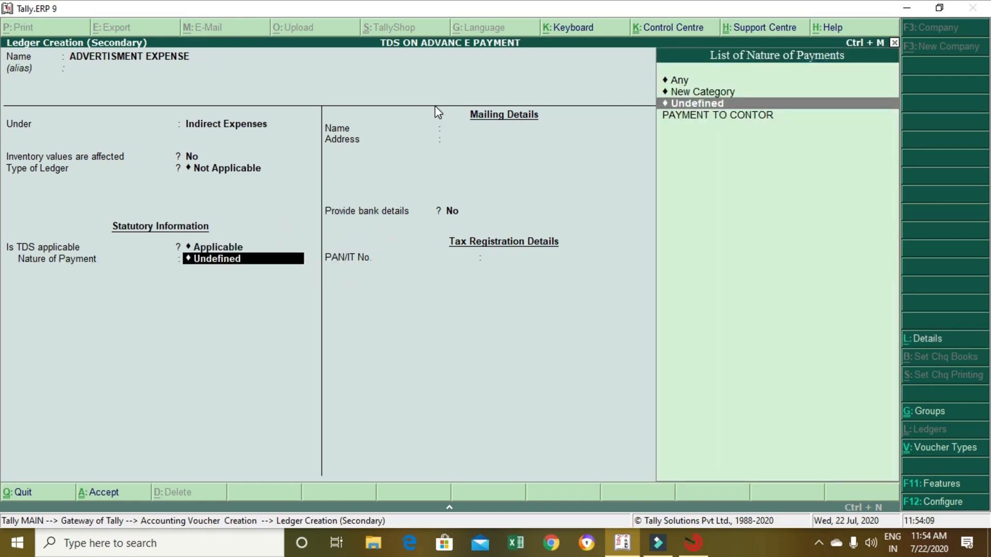
key("Down")
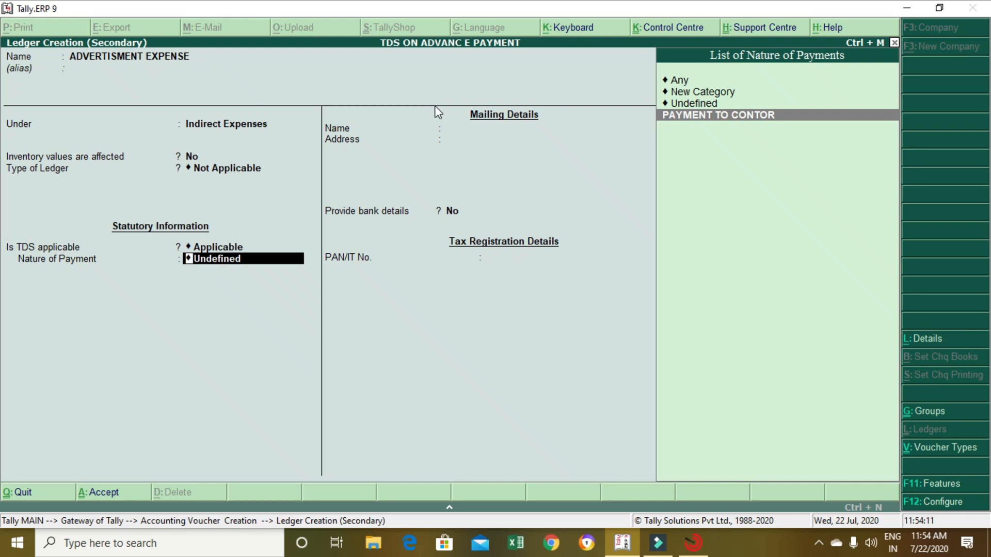
key("Return")
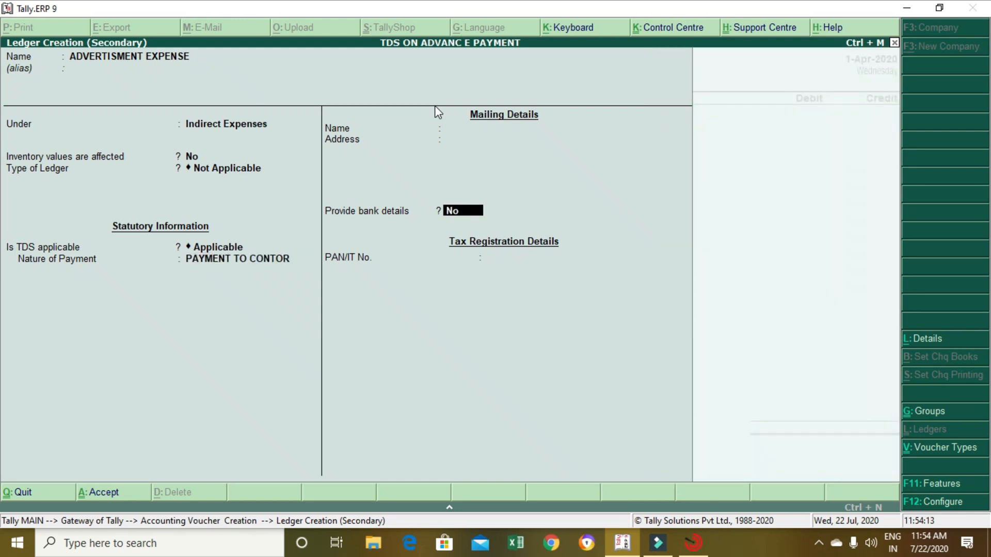
key("Return")
key("Return")
key("Return")
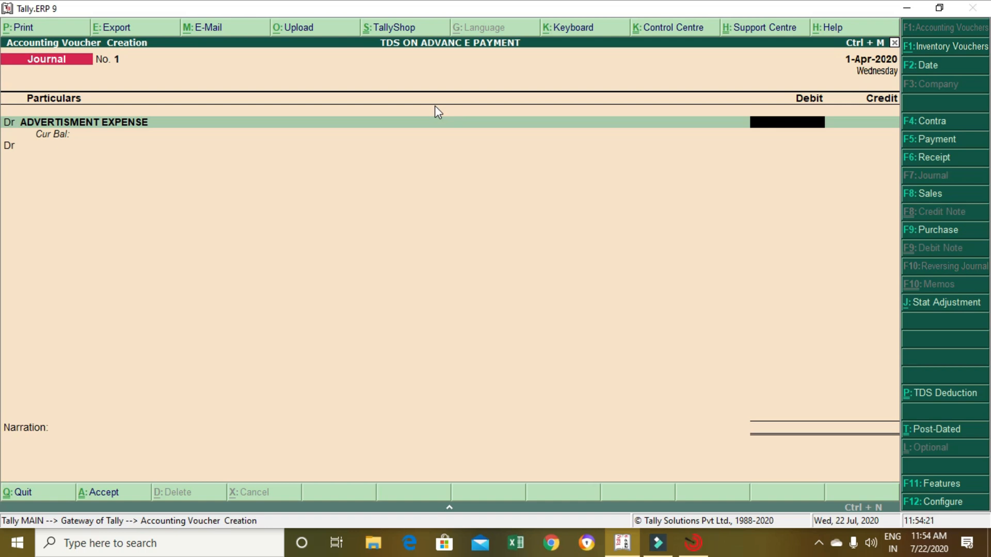
Debit ADVERTISMENT EXPENSE with 200000 and choose DHRMA PRODUCTION as the journal's credit ledger.
type("200")
type("000")
key("Return")
type("c")
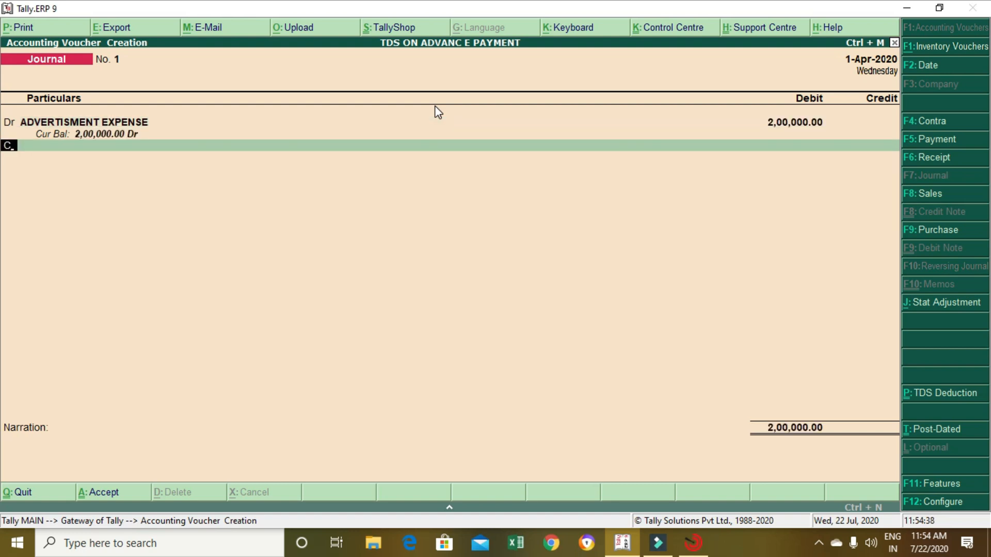
key("Return")
key("Down")
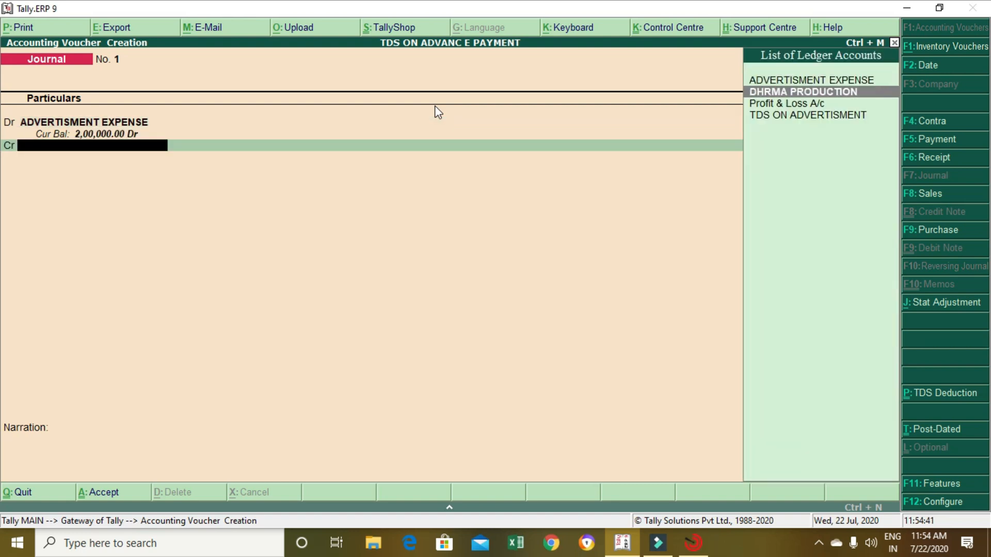
key("Return")
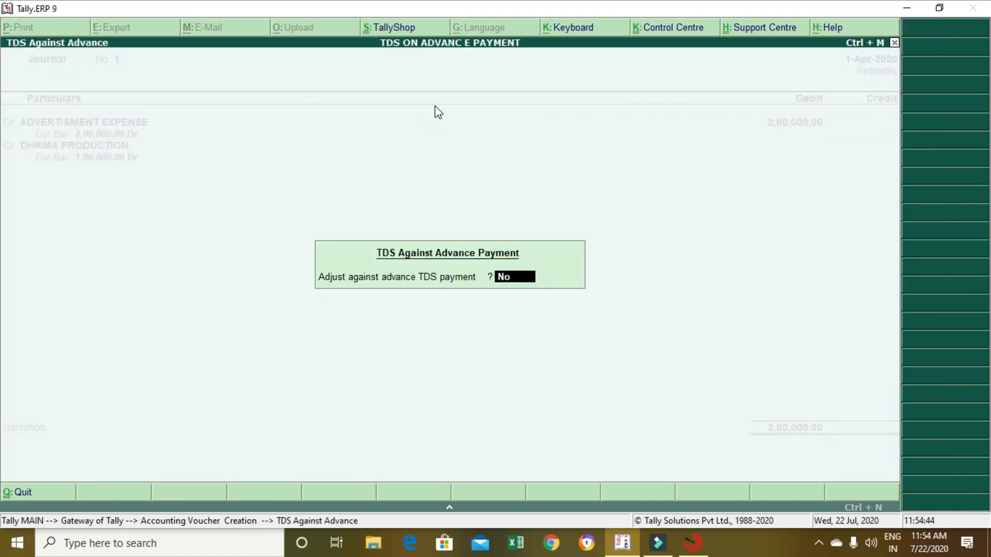
Choose to adjust against the advance TDS payment and add an Agst Ref line for advance bill Pymt / 1 / 1.
type("Y")
key("Return")
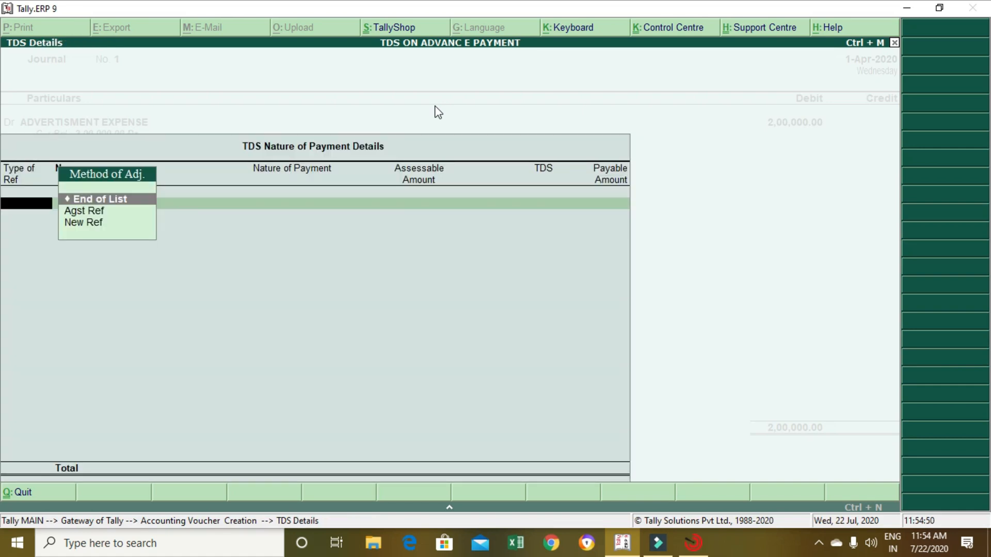
key("Down")
key("Return")
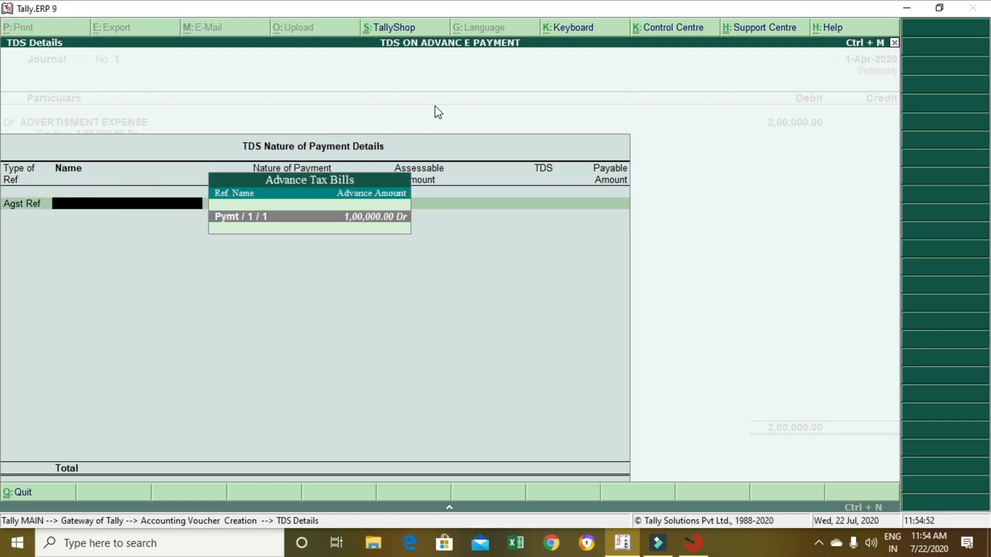
key("Return")
key("Return")
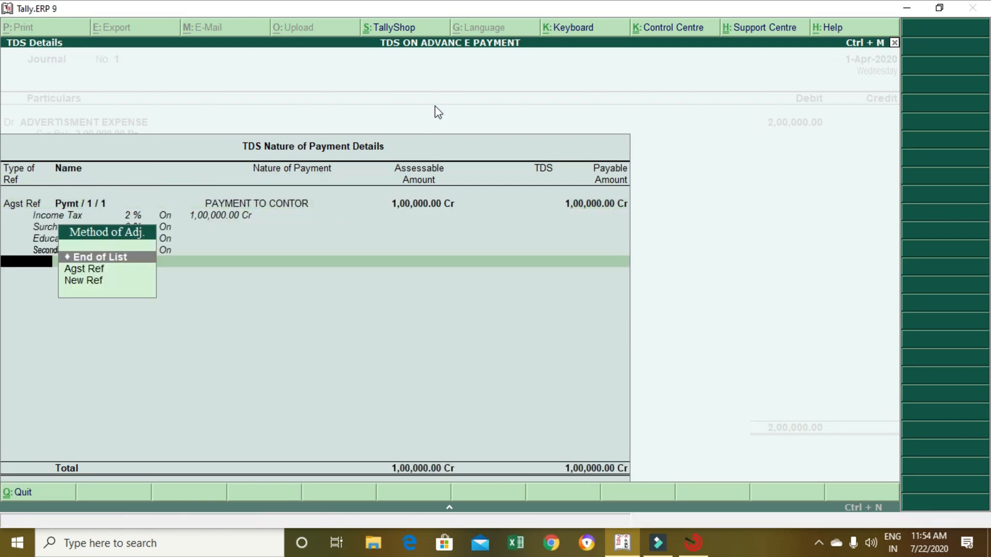
Add a New Ref TDS line Jrnl/1 with nature of payment PAYMENT TO CONTOR for 1,00,000 and finish the TDS details.
key("Down")
key("Down")
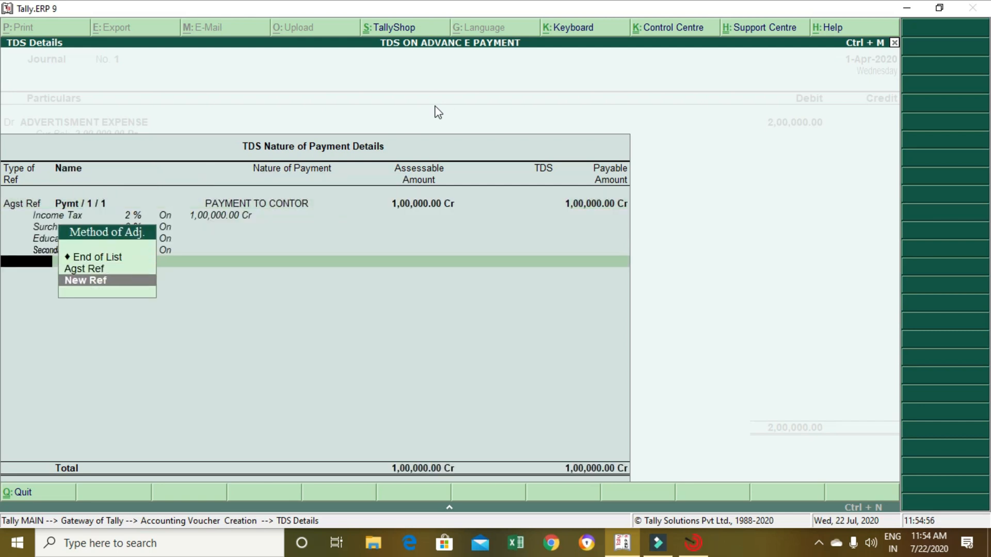
key("Return")
key("Return")
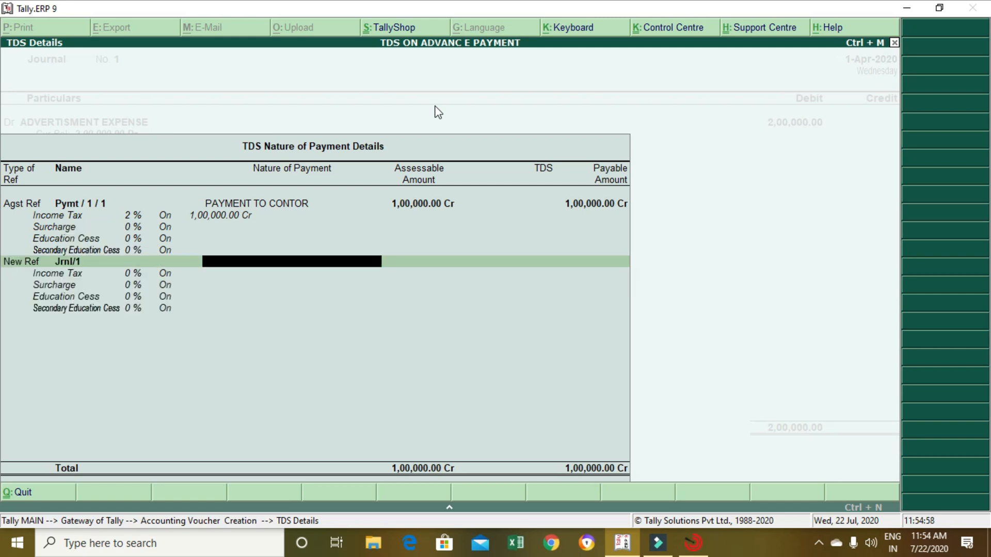
key("Return")
key("Return")
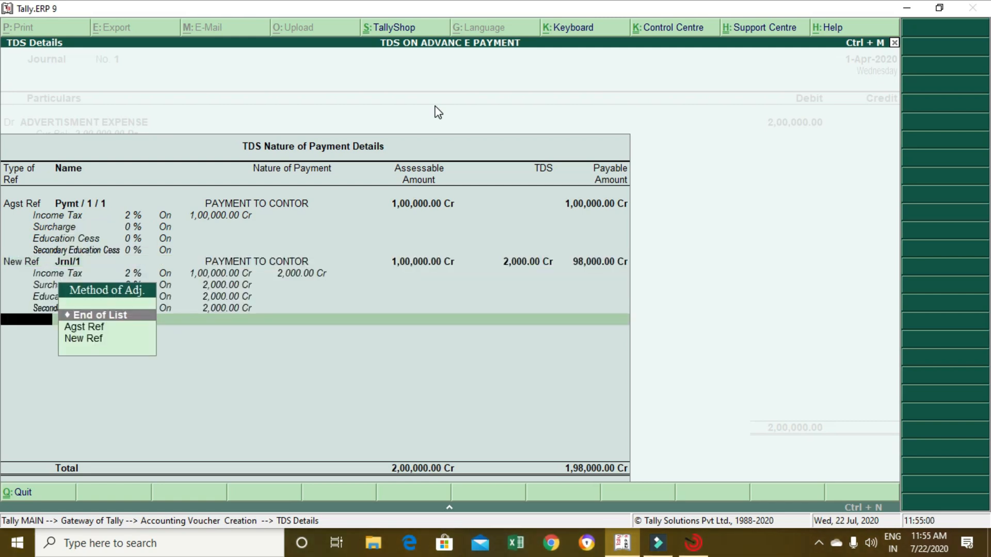
key("Return")
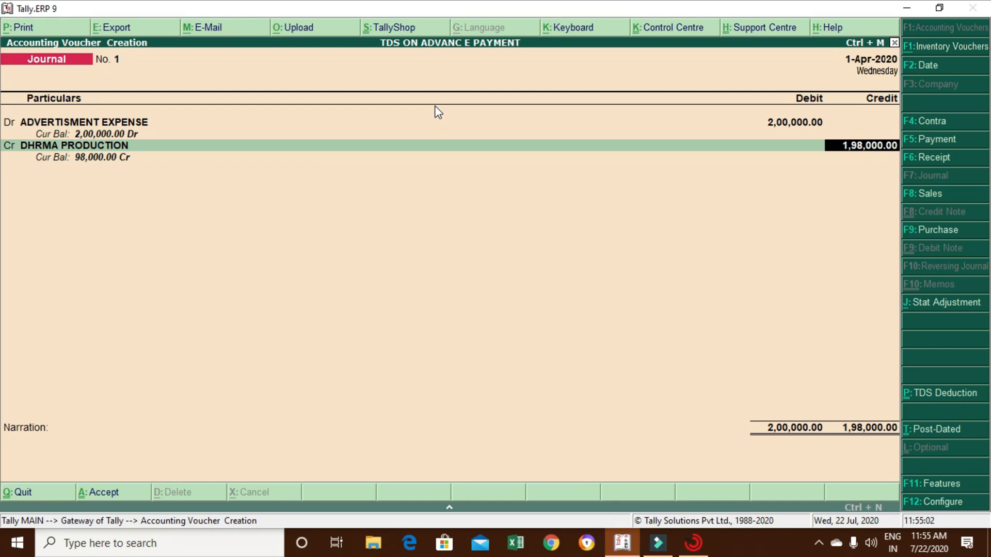
Accept the DHRMA PRODUCTION credit of 1,98,000 and allocate 1,00,000 Cr of it against the pending bill ADV/001.
key("Return")
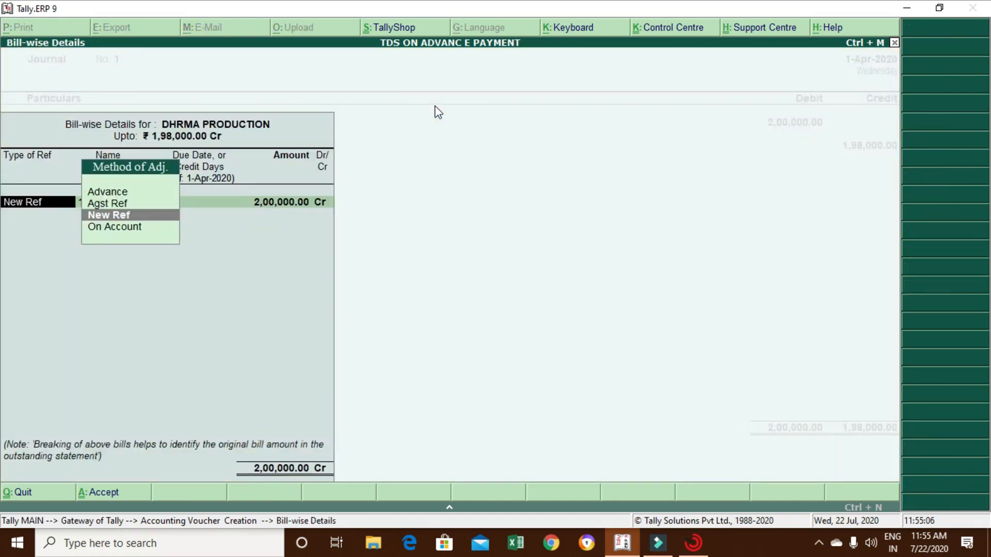
key("Up")
key("Return")
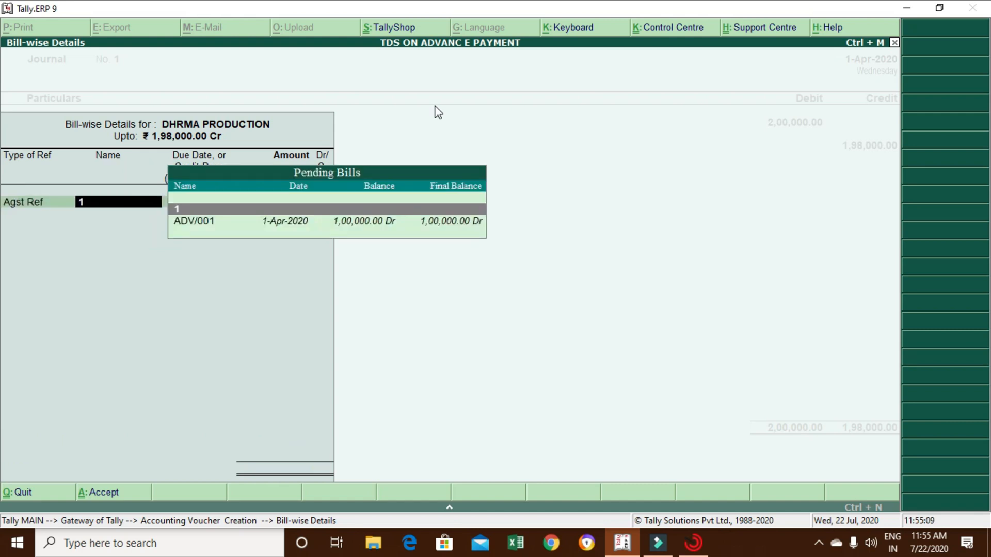
key("BackSpace")
key("Return")
key("Return")
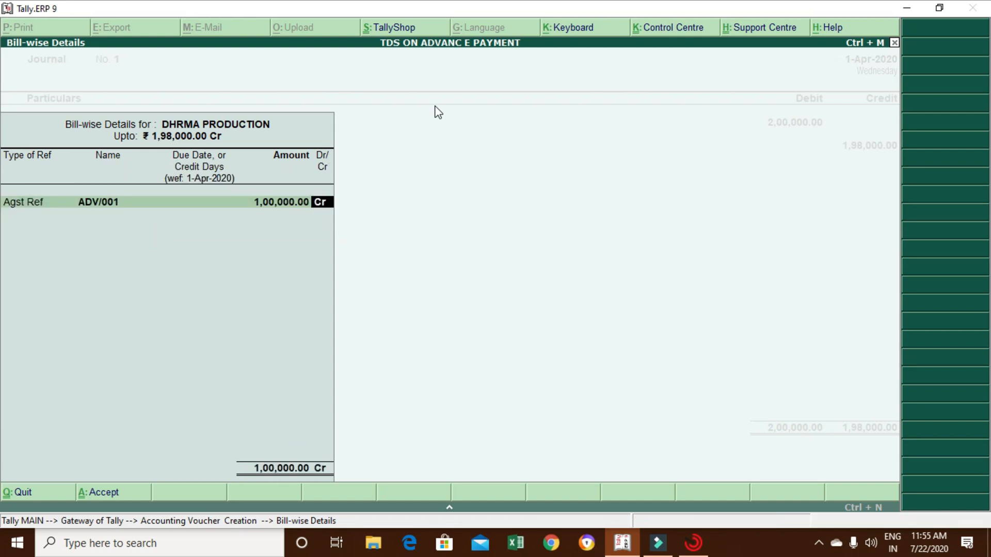
key("Return")
Allocate the remaining 98,000 Cr to a New Ref named 1 and complete the bill-wise details.
key("Down")
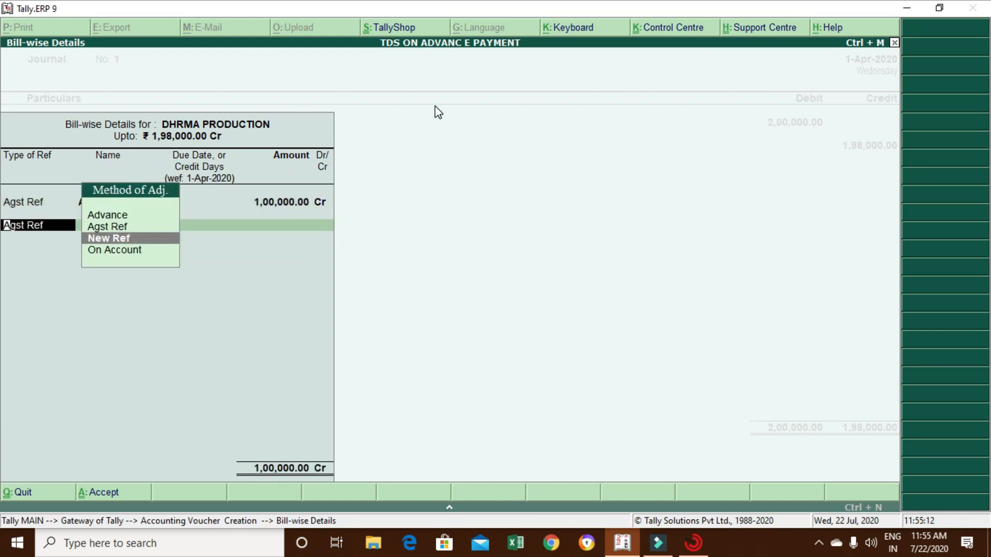
key("Return")
key("Return")
key("Return")
key("Return")
key("Return")
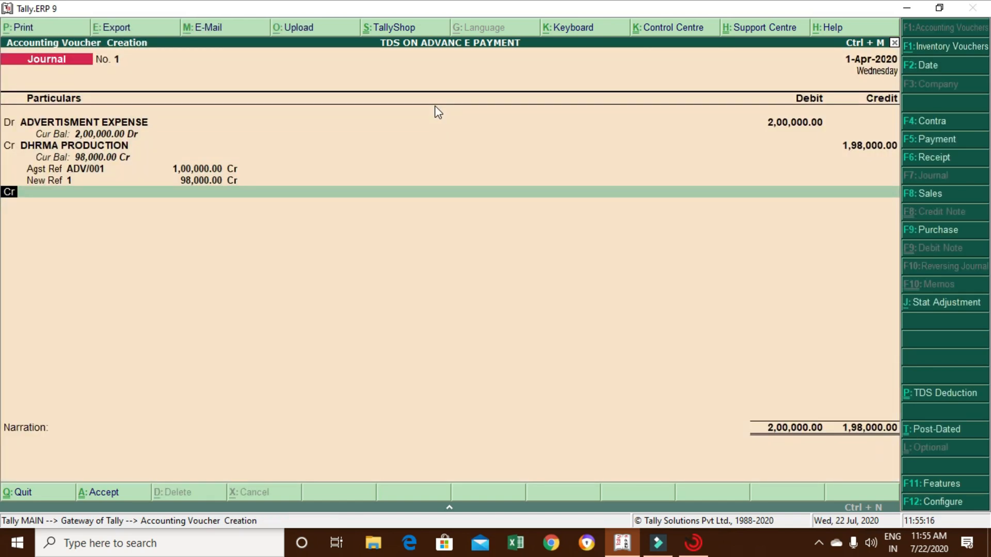
Credit TDS ON ADVERTISMENT with 2,000, leave the narration blank, and save the journal voucher.
key("Return")
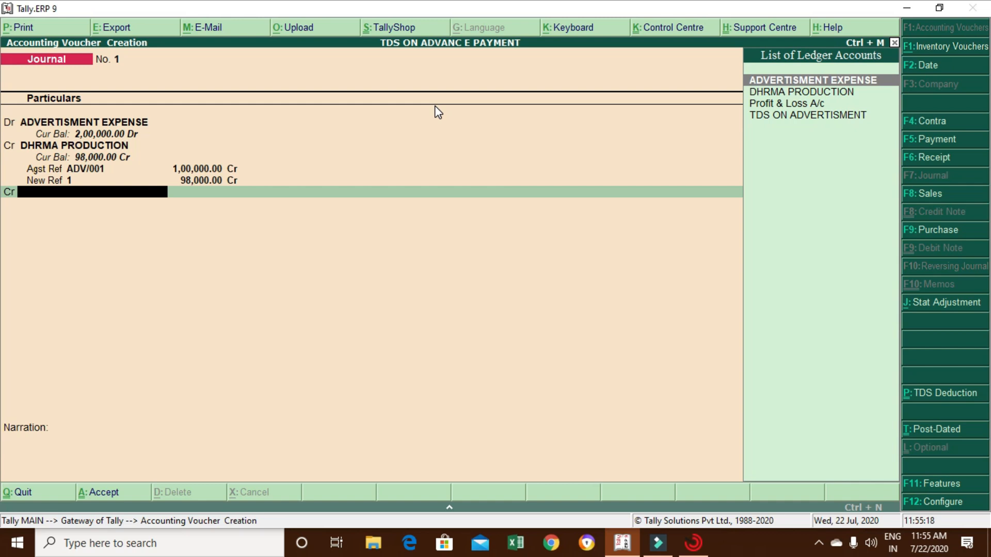
key("Down")
key("Down")
key("Down")
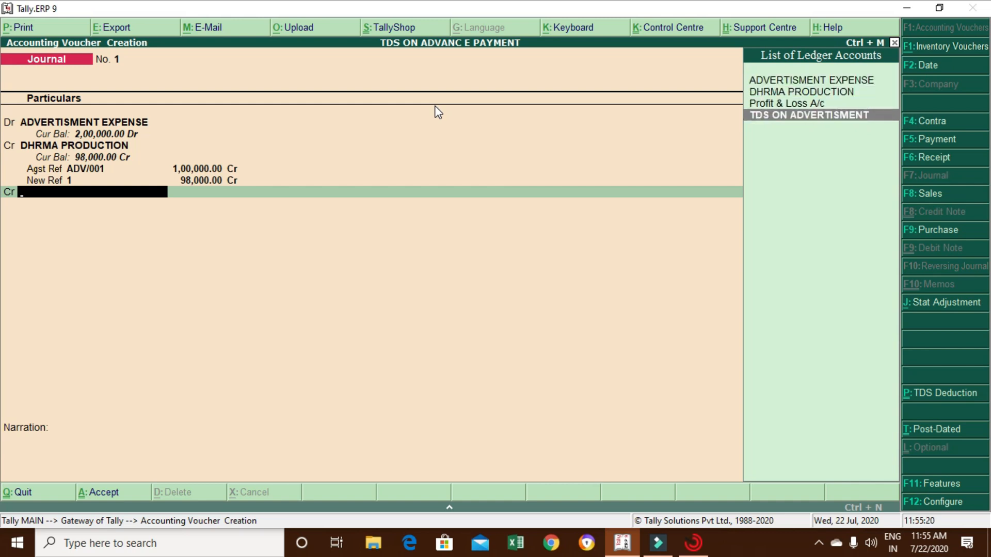
key("Return")
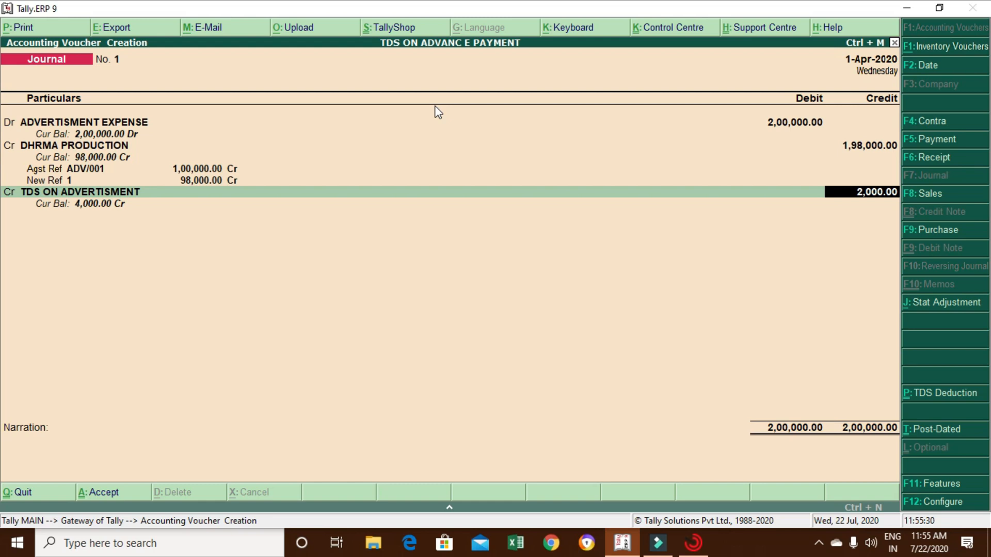
key("Return")
key("Return")
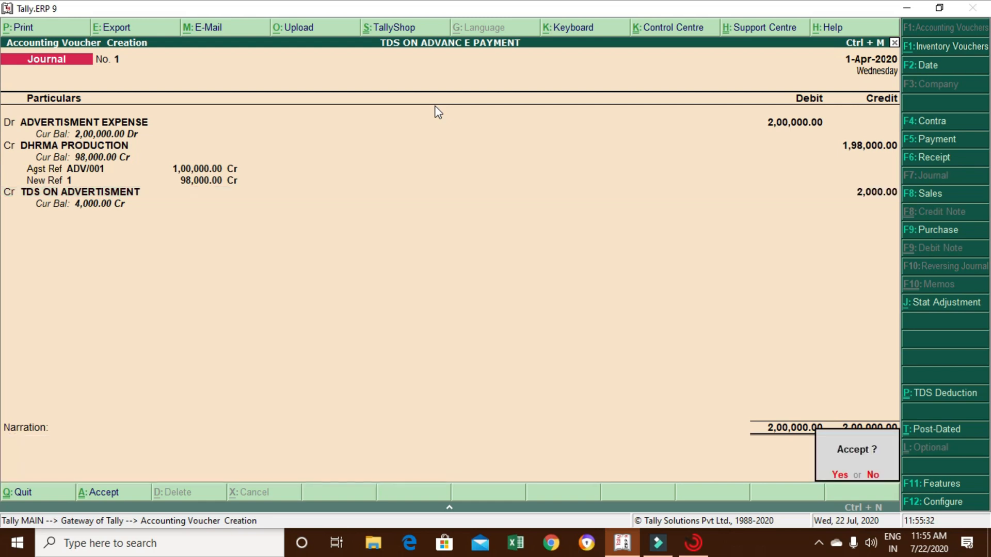
key("Return")
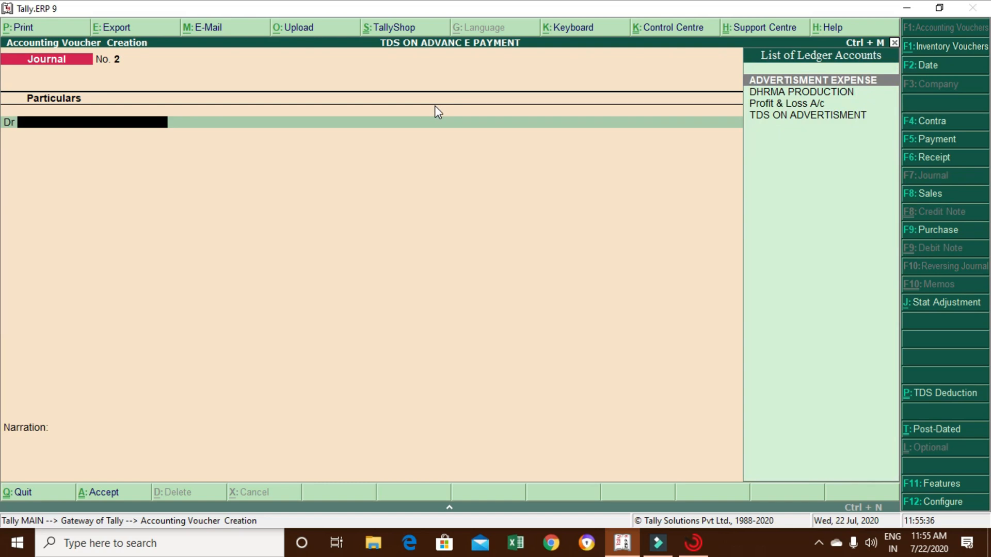
Leave the blank journal voucher and start a new payment voucher with HDFC BANK as the account.
key("Escape")
key("Return")
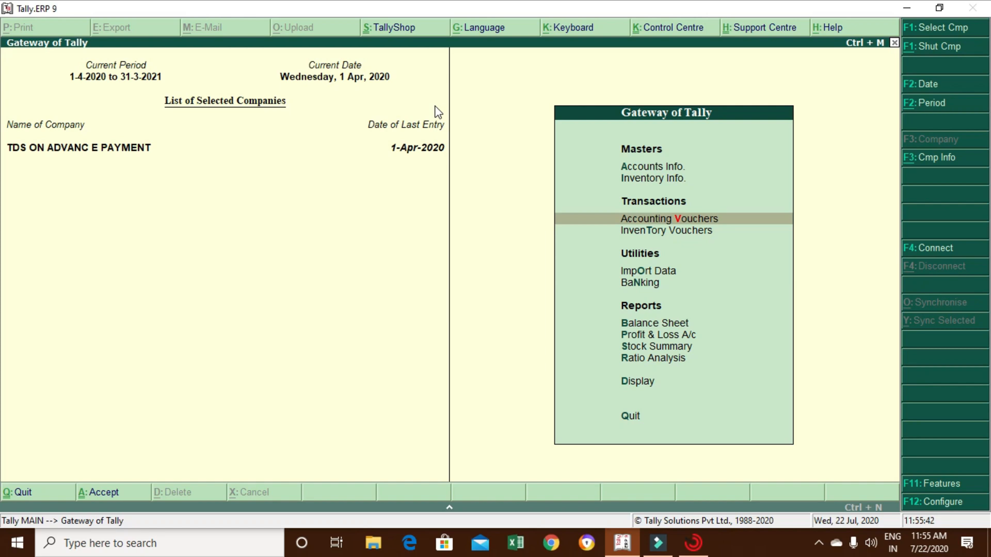
key("Return")
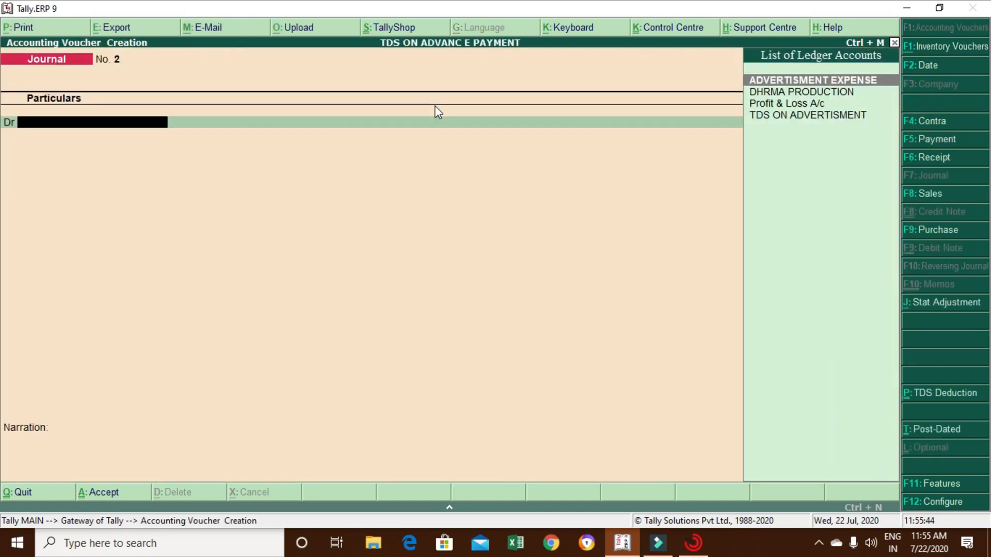
key("F5")
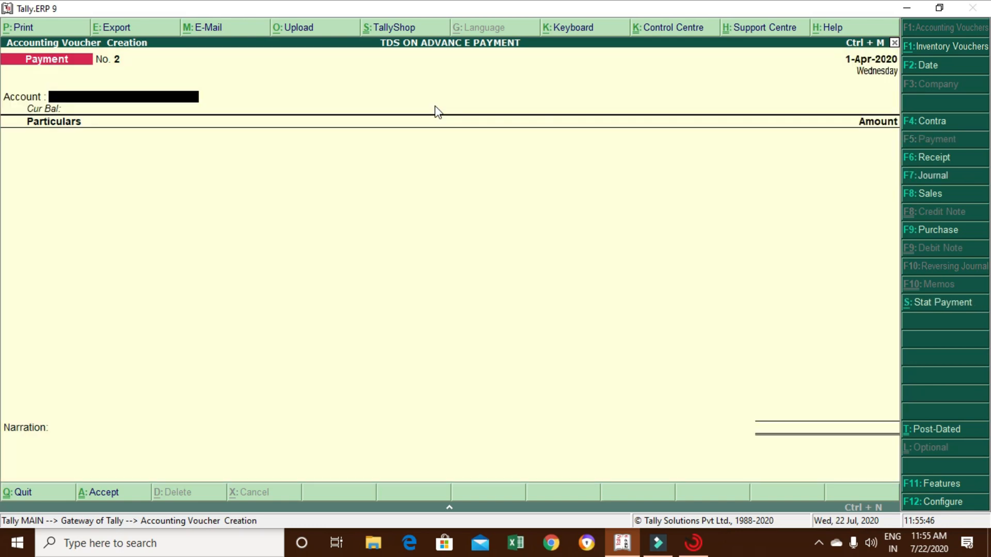
type("H")
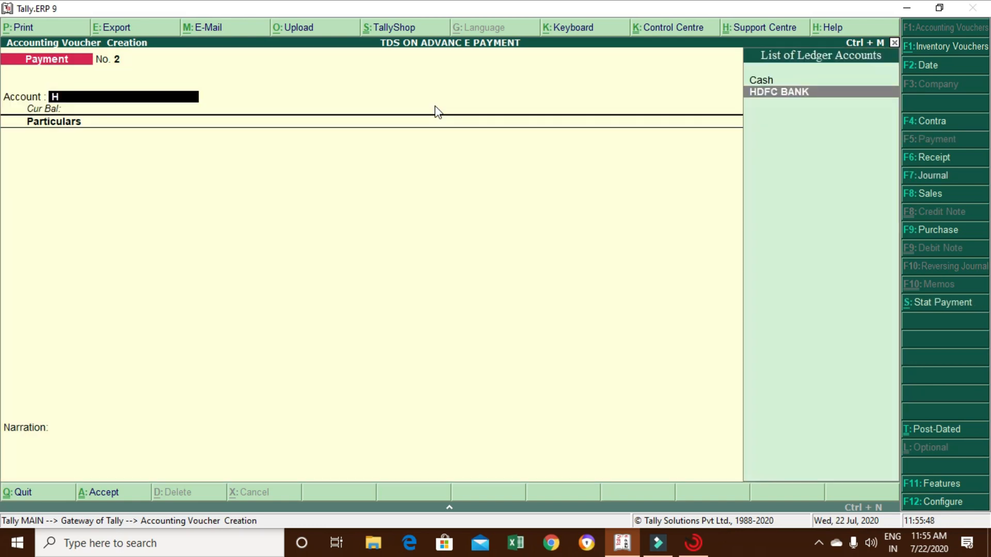
key("Return")
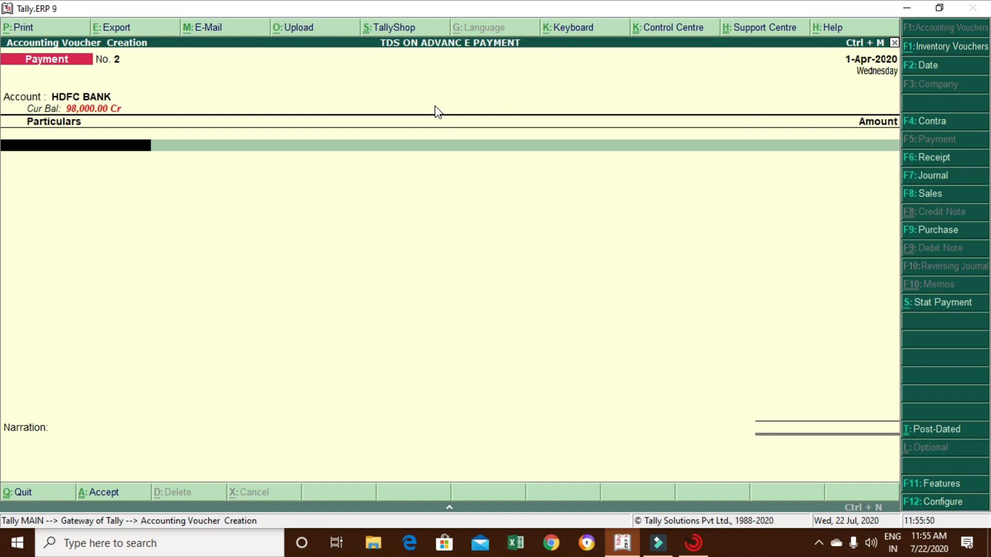
Enter a payment of 98000 to DHRMA PRODUCTION and allocate it with Agst Ref to bill 1.
type("D")
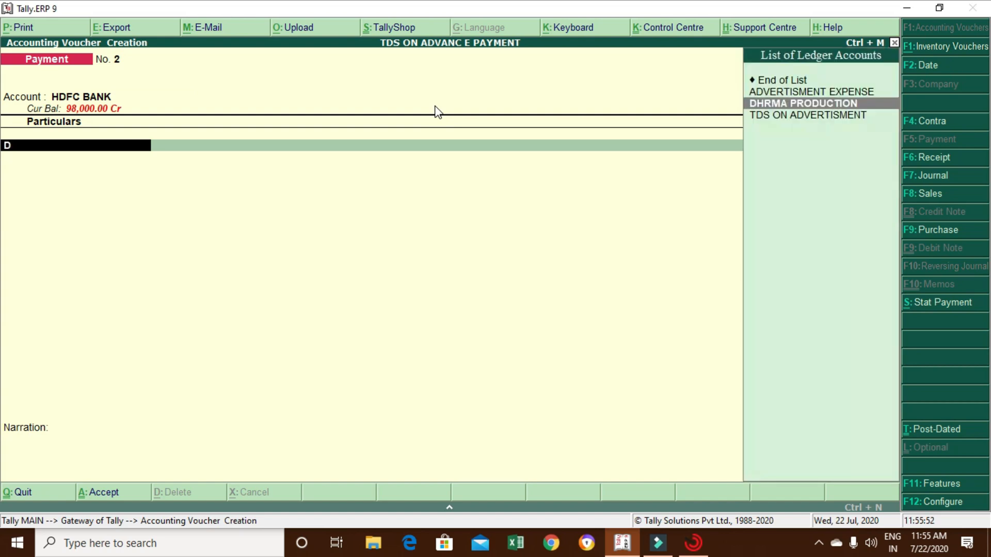
key("Return")
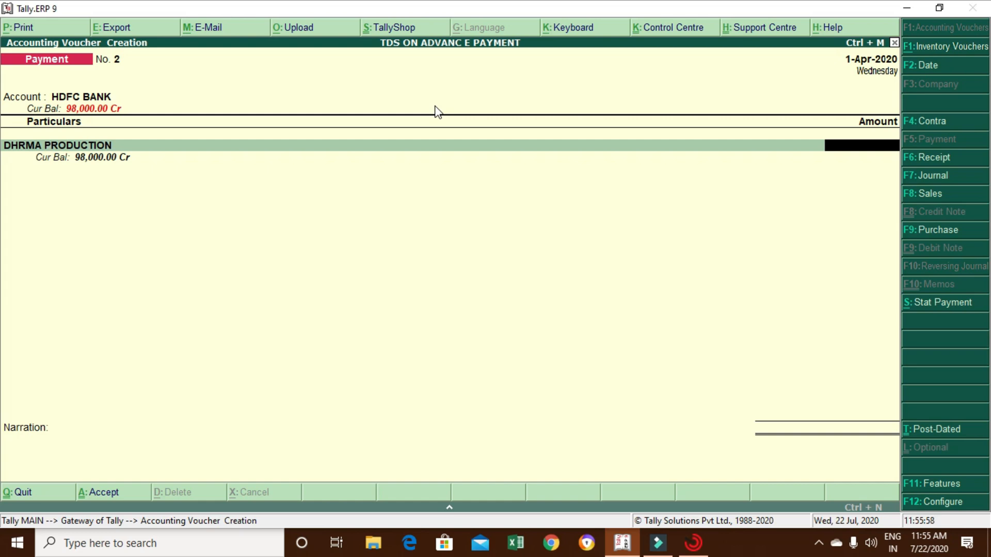
type("9")
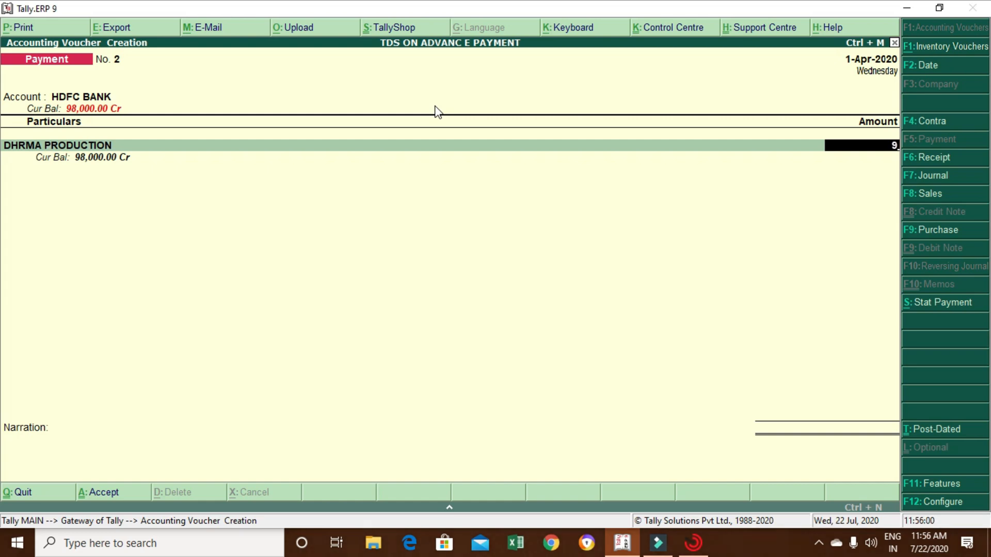
type("8000")
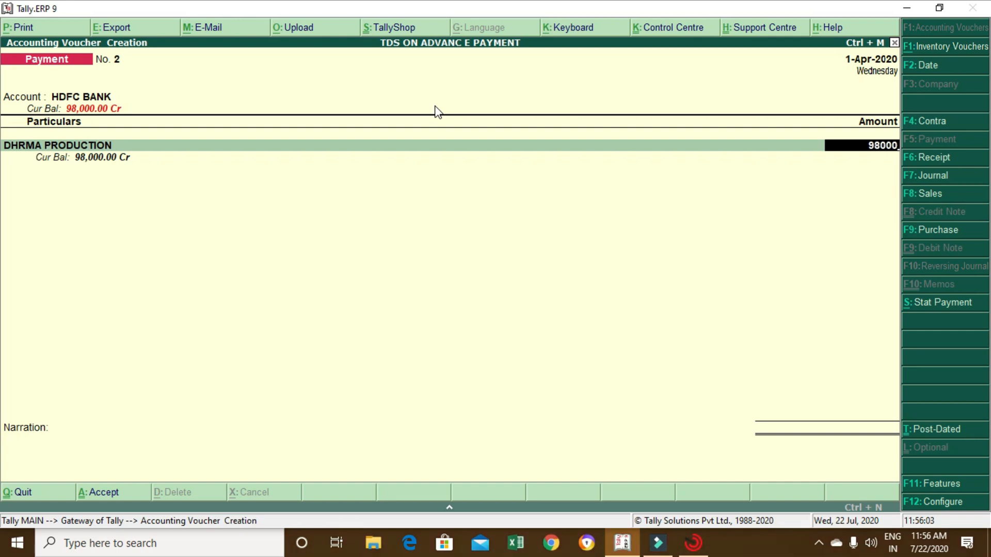
key("Return")
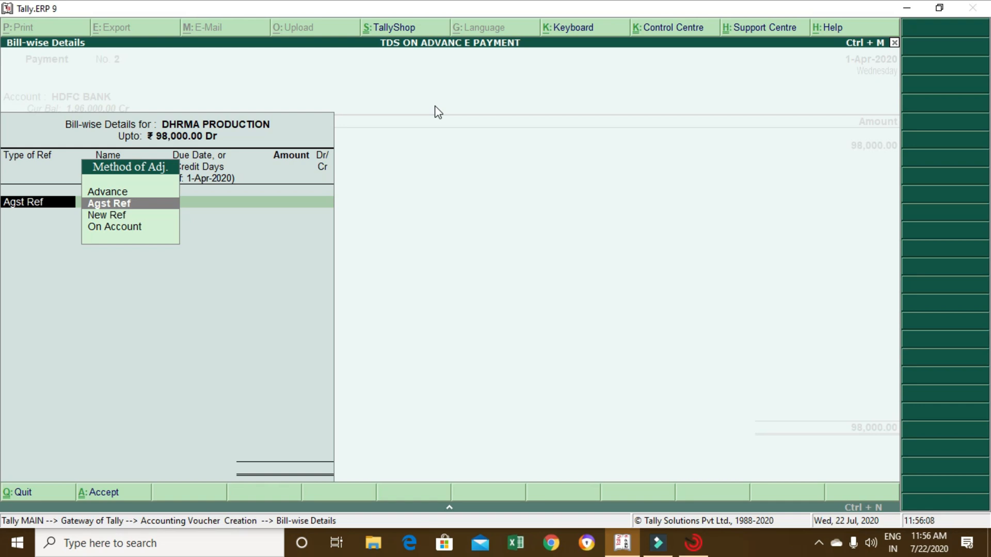
key("Return")
key("Return")
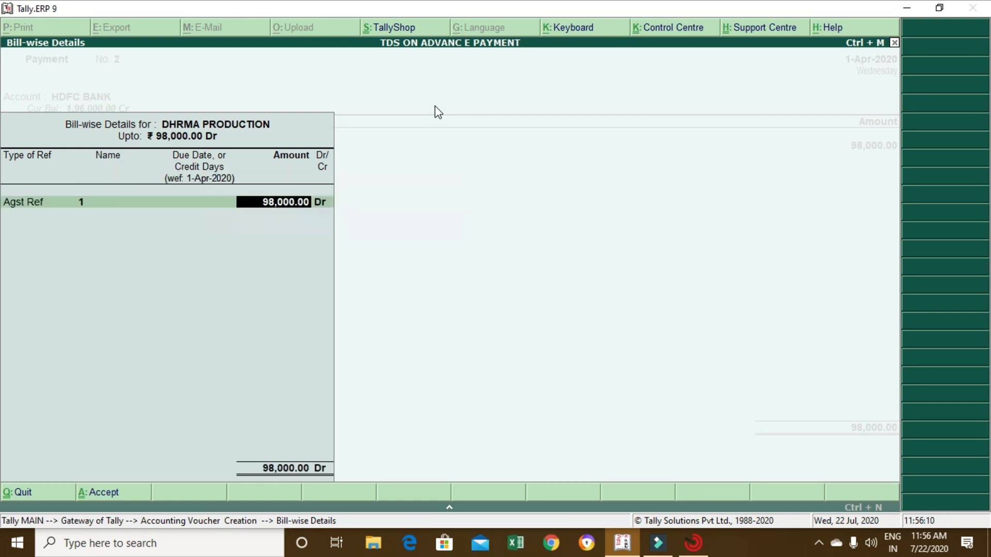
key("Return")
key("Return")
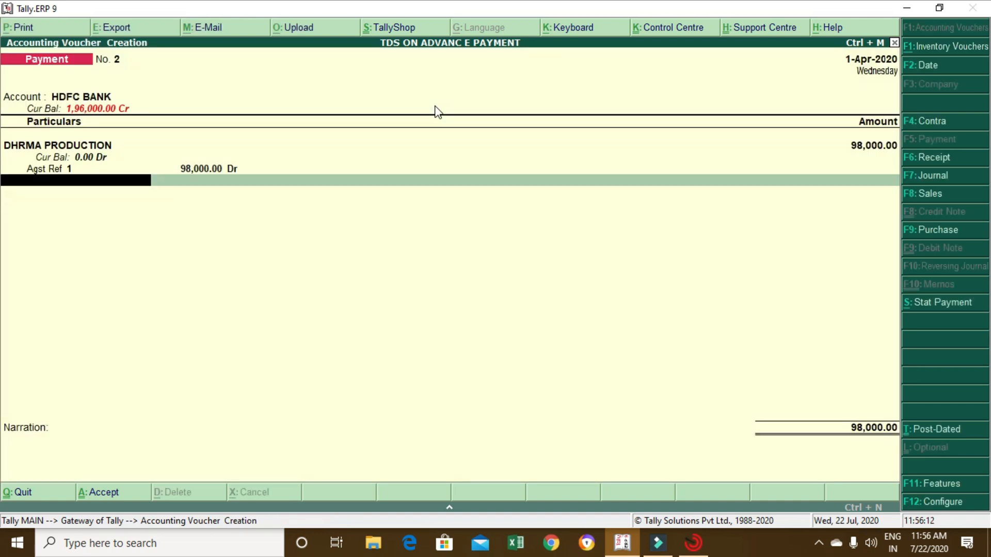
Allocate the HDFC BANK payment as a cheque with instrument number 45512 and save the payment voucher.
key("Return")
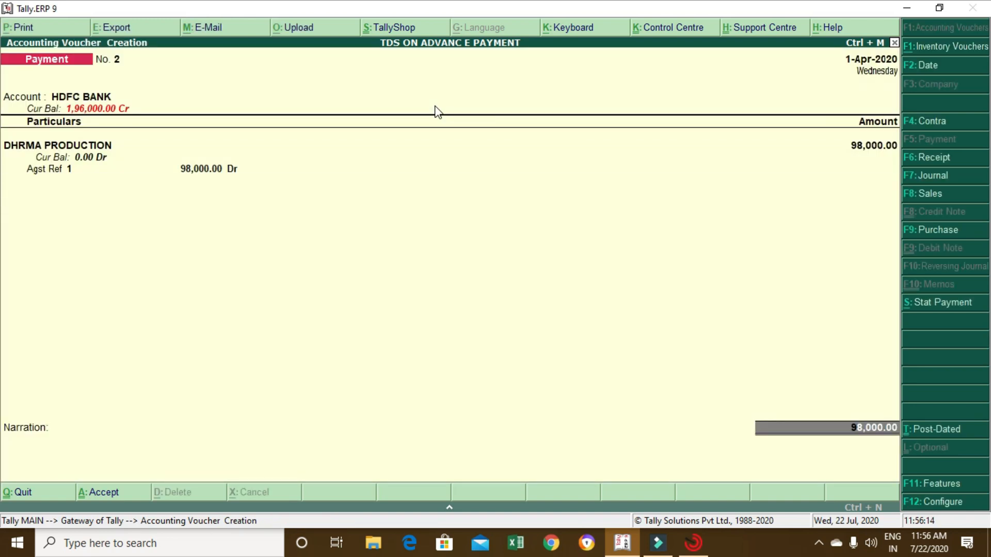
key("Return")
key("Return")
key("Return")
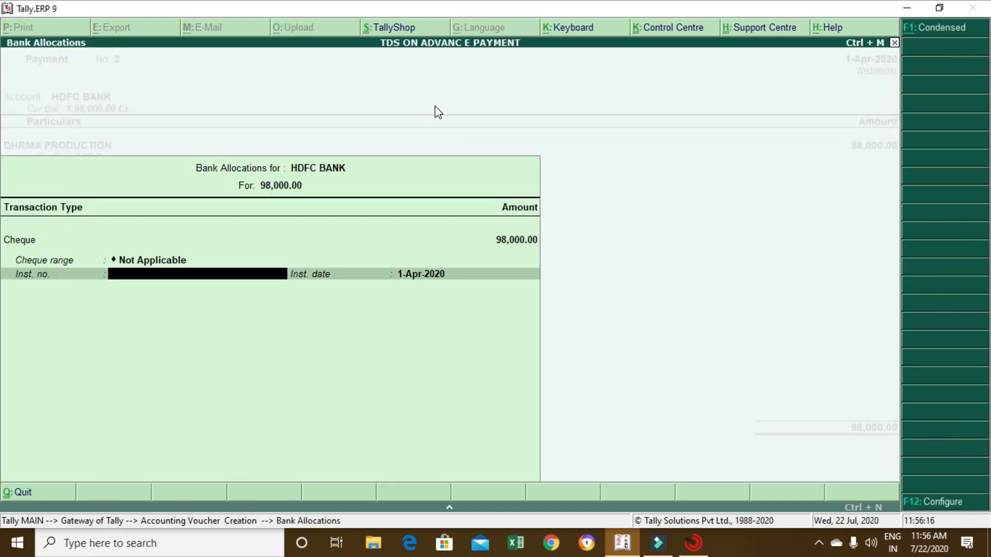
type("45512")
key("Return")
key("Return")
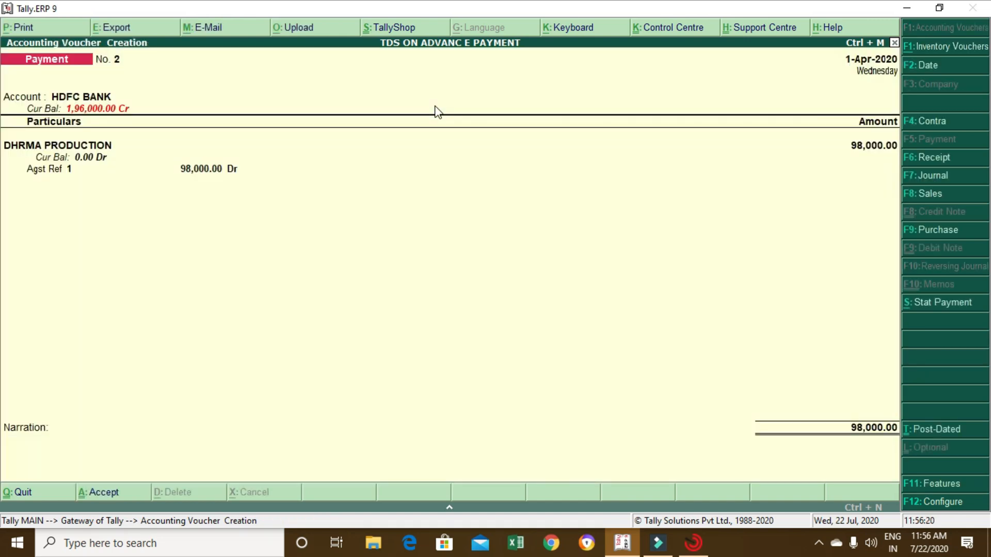
key("Return")
key("Return")
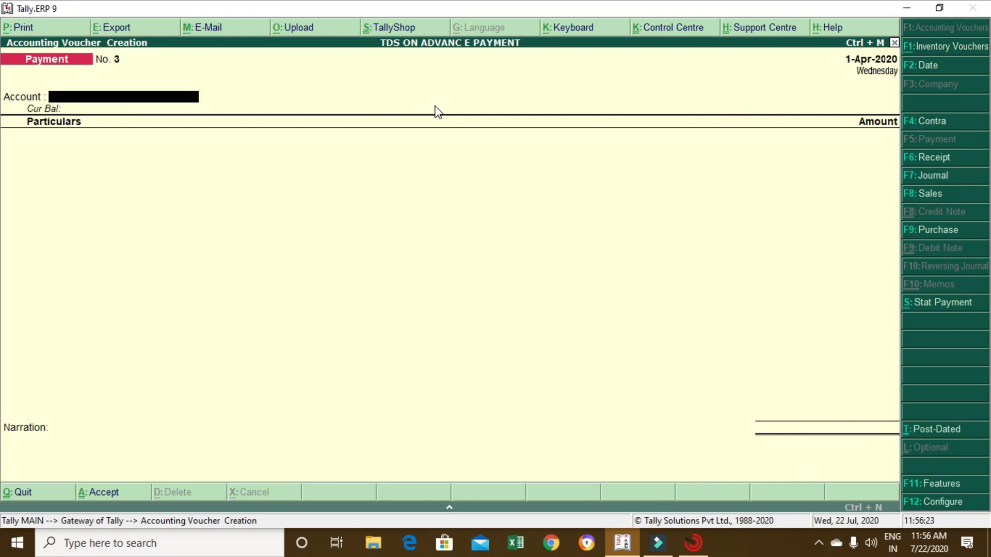
Leave the blank payment voucher and open the Form 26Q report from the statutory TDS reports.
key("Escape")
key("Return")
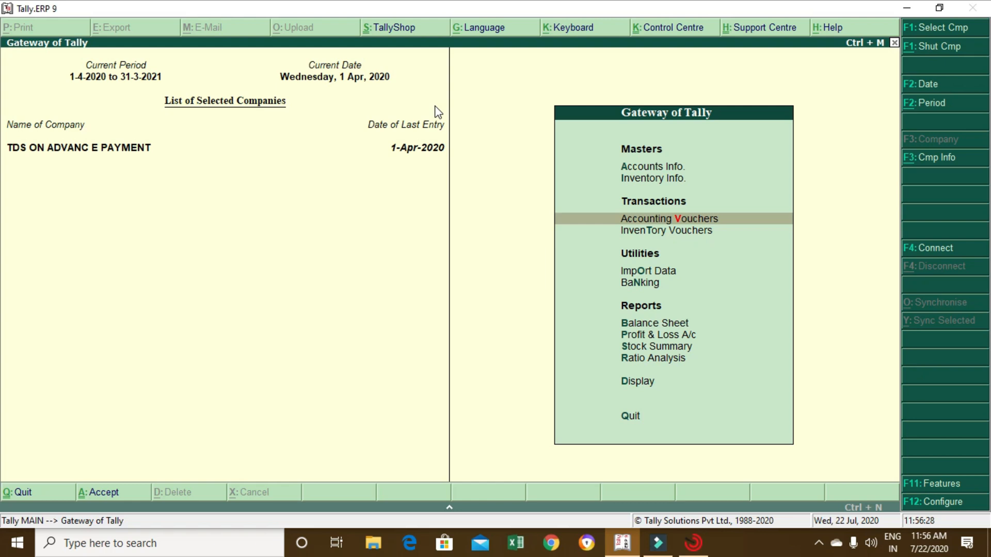
key("d")
key("u")
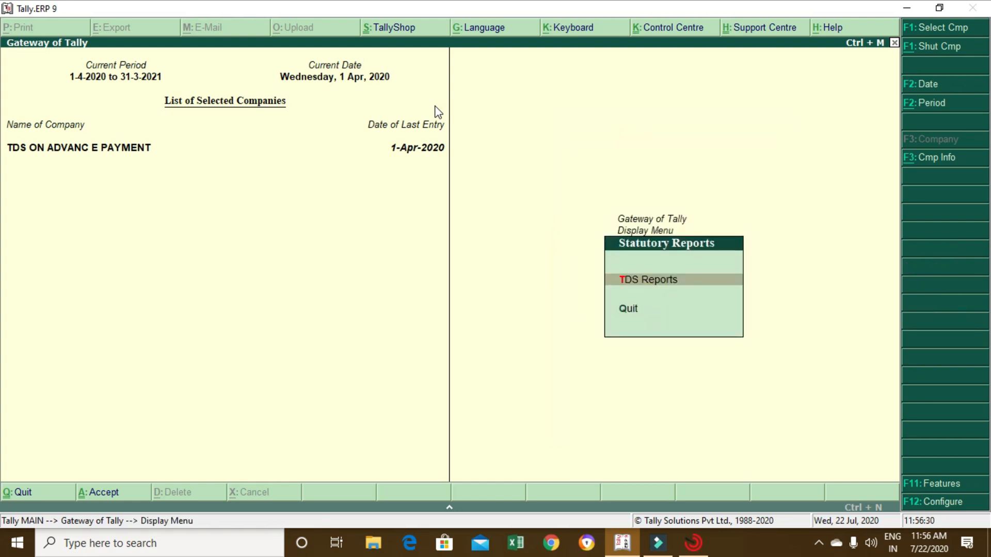
key("t")
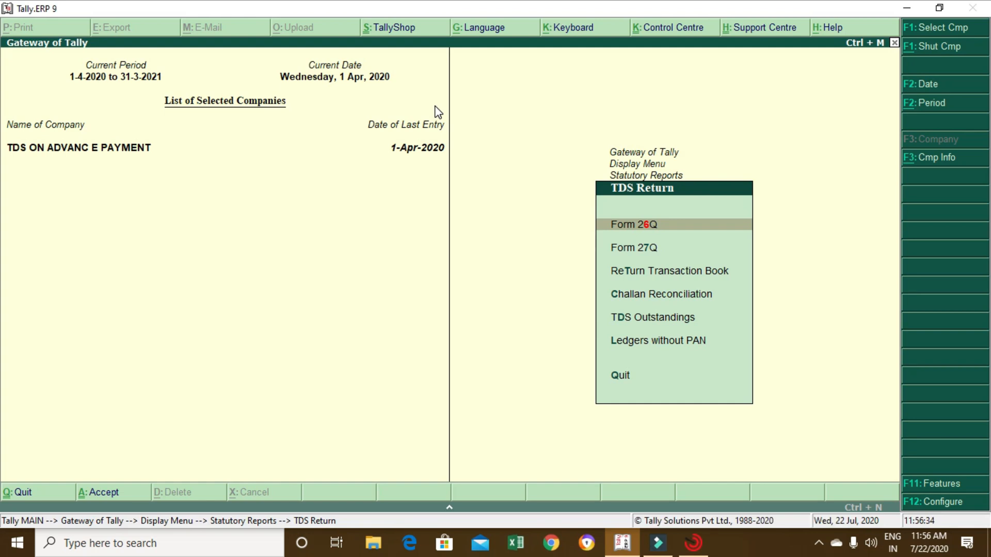
key("Return")
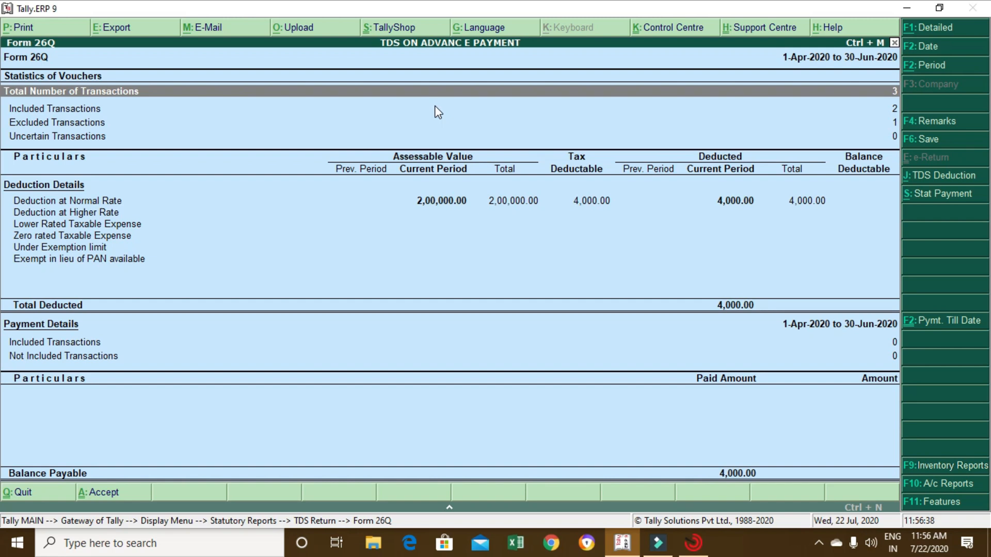
Examine the party-wise breakdown of Deduction at Normal Rate in Form 26Q, and return to the report.
key("Down")
key("Down")
key("Down")
key("Down")
key("Down")
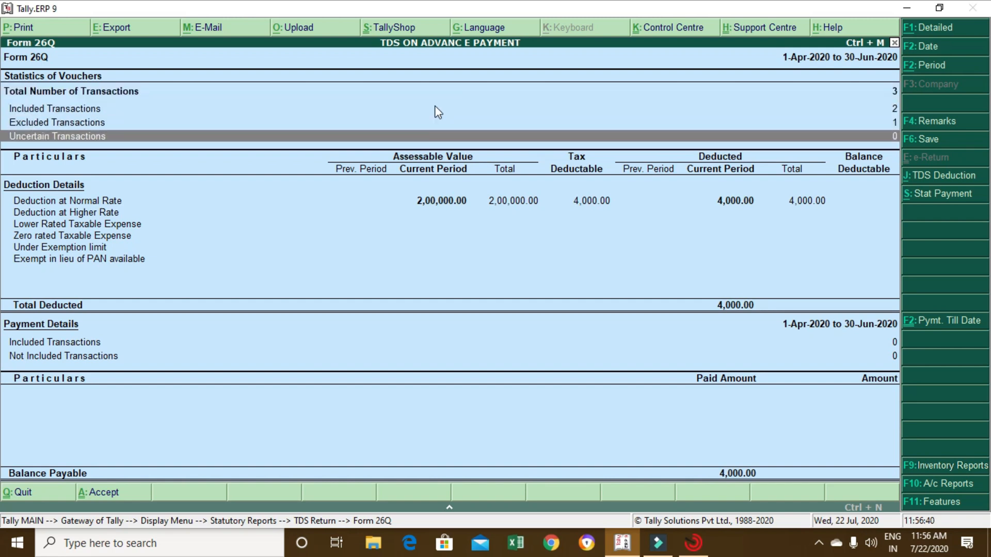
key("Up")
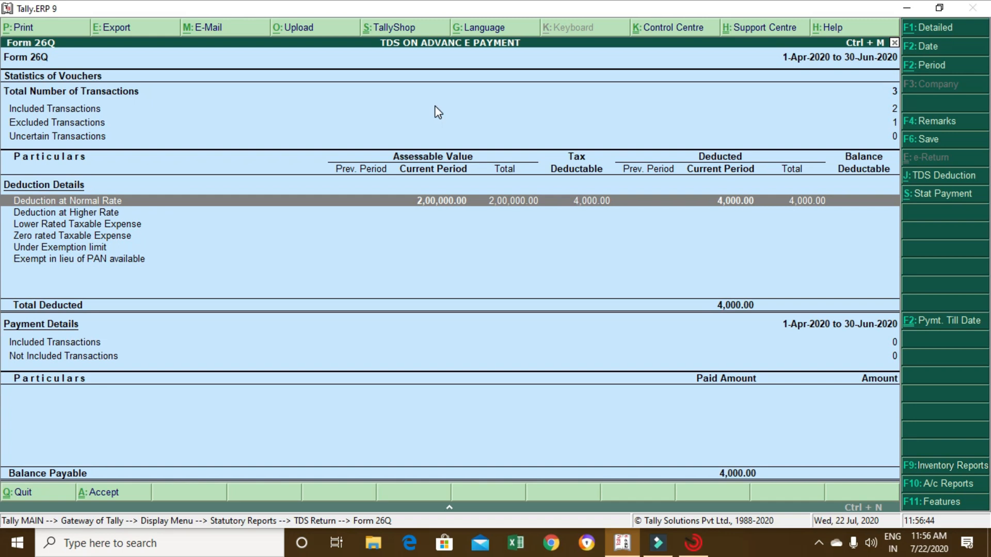
key("Return")
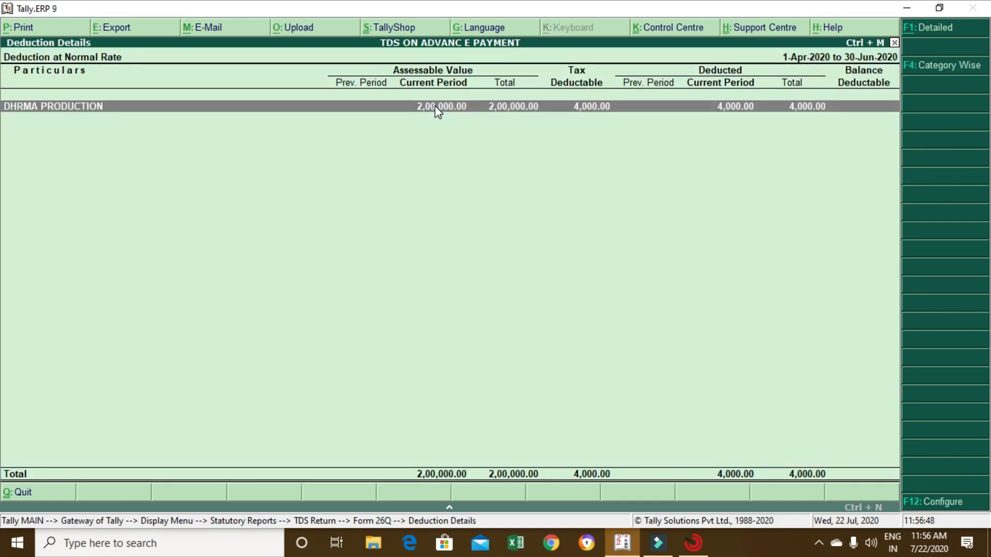
key("Escape")
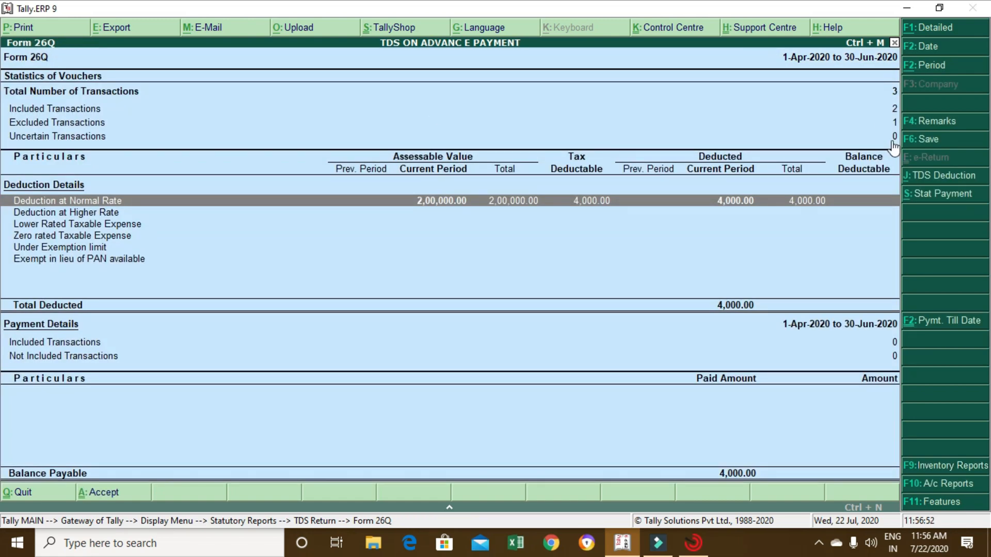
Start a statutory payment from Form 26Q with tax type TDS for the period 1/4/20 to 31/3/2021.
left_click(929, 196)
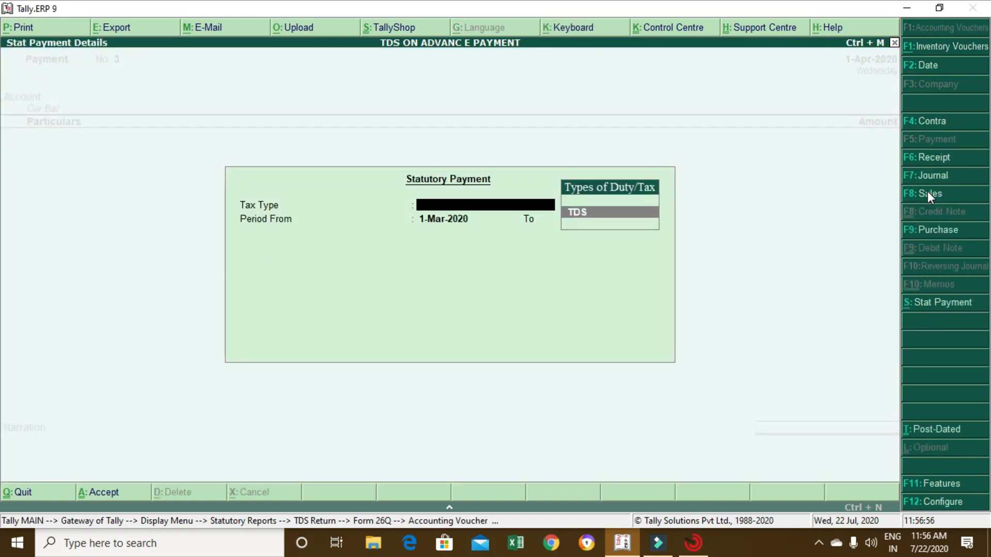
key("Return")
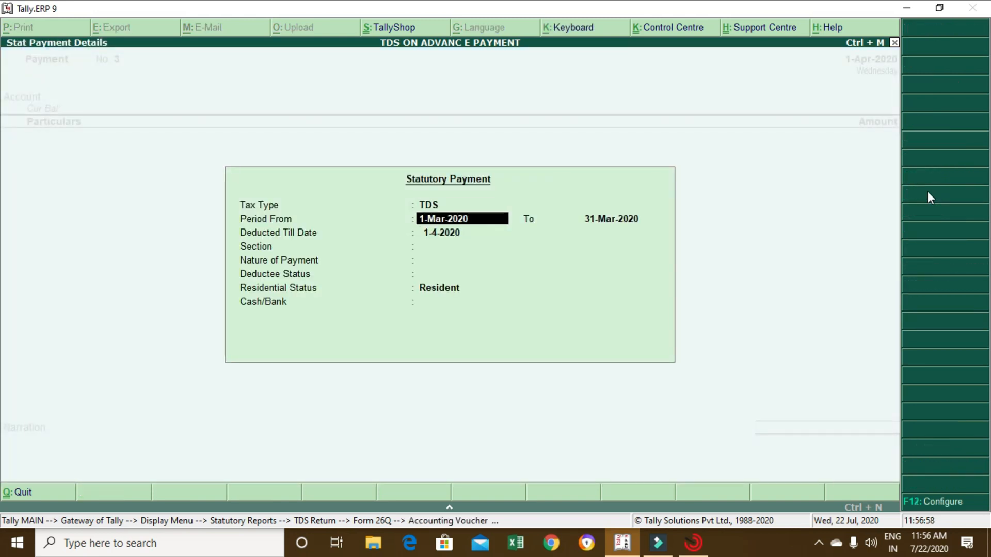
key("Return")
key("Return")
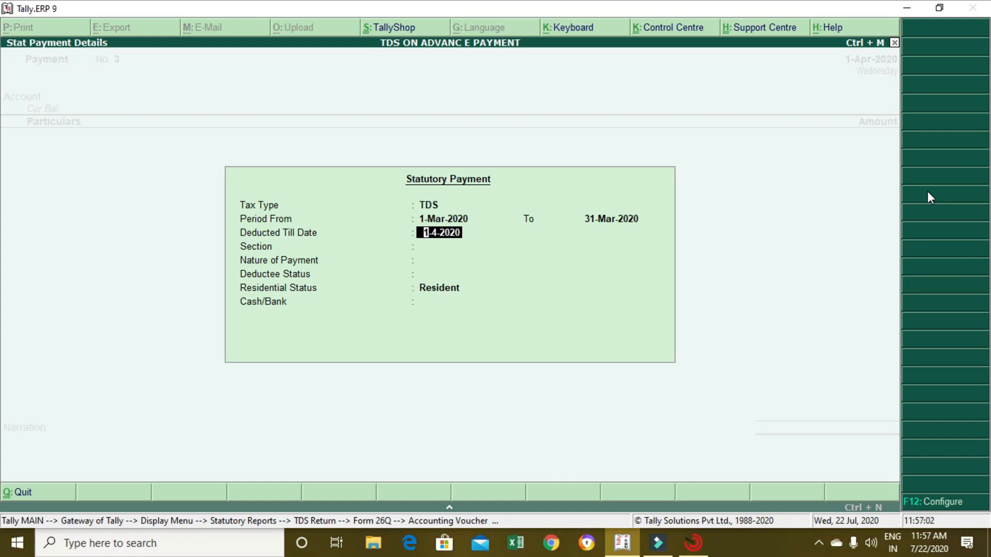
key("BackSpace")
key("BackSpace")
type("1/4/20")
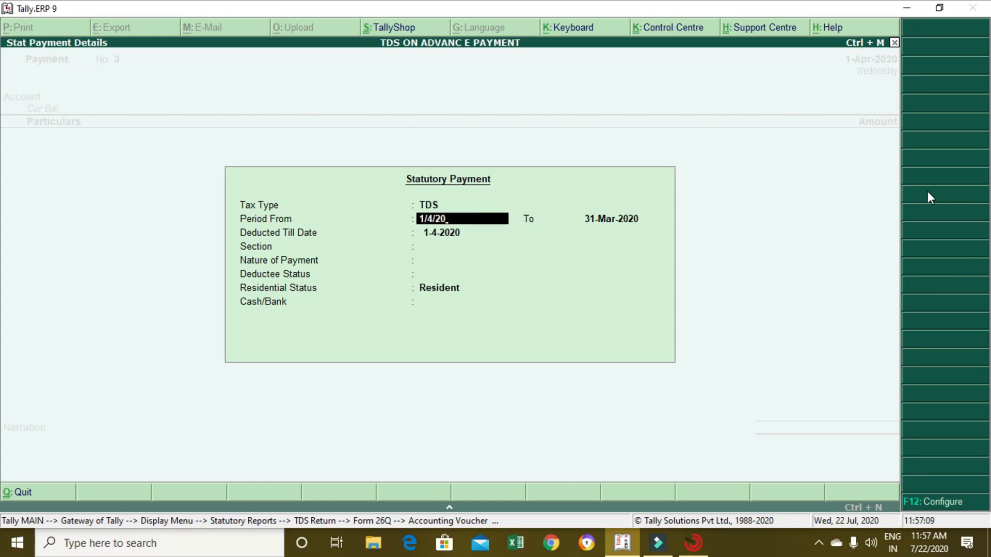
key("Return")
type("31/3/")
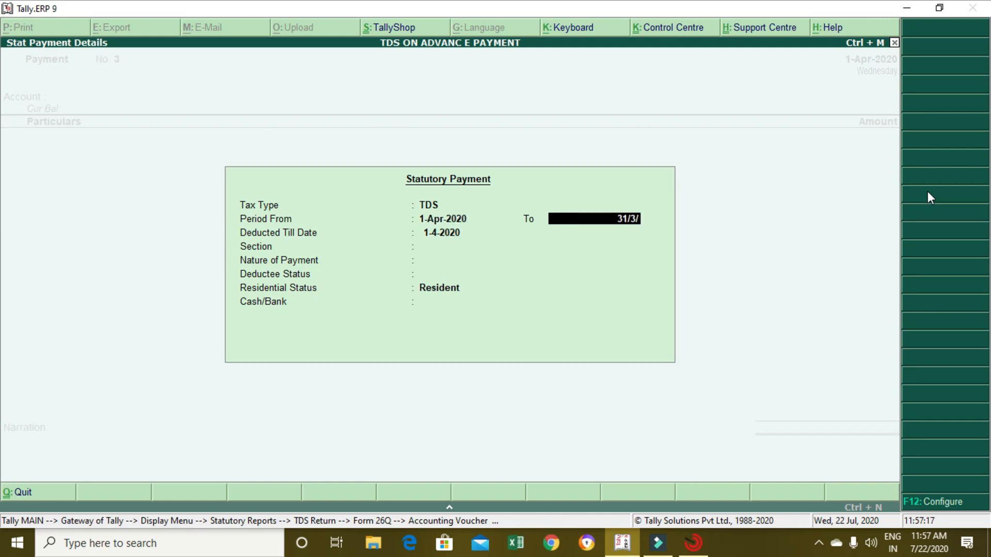
type("2021")
key("Return")
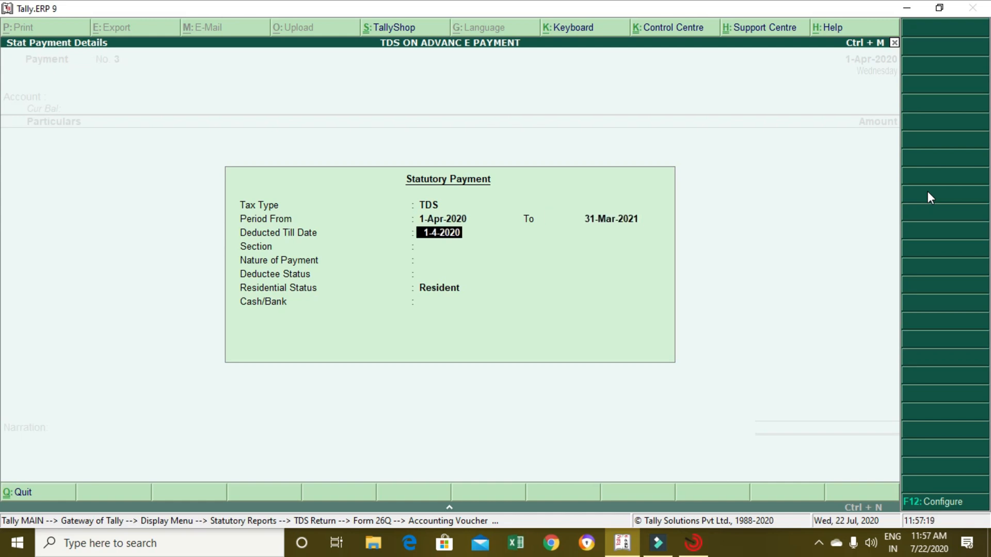
Complete the statutory payment details with deducted till date 1-4-2020, section 194C, PAYMENT TO CONTOR, All Items deductee status, Resident and HDFC BANK.
key("Return")
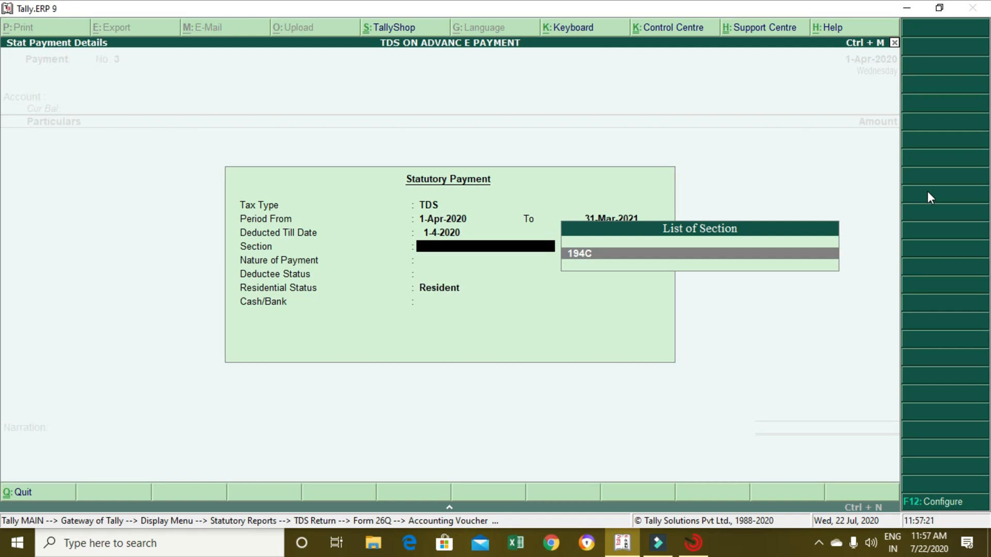
key("Return")
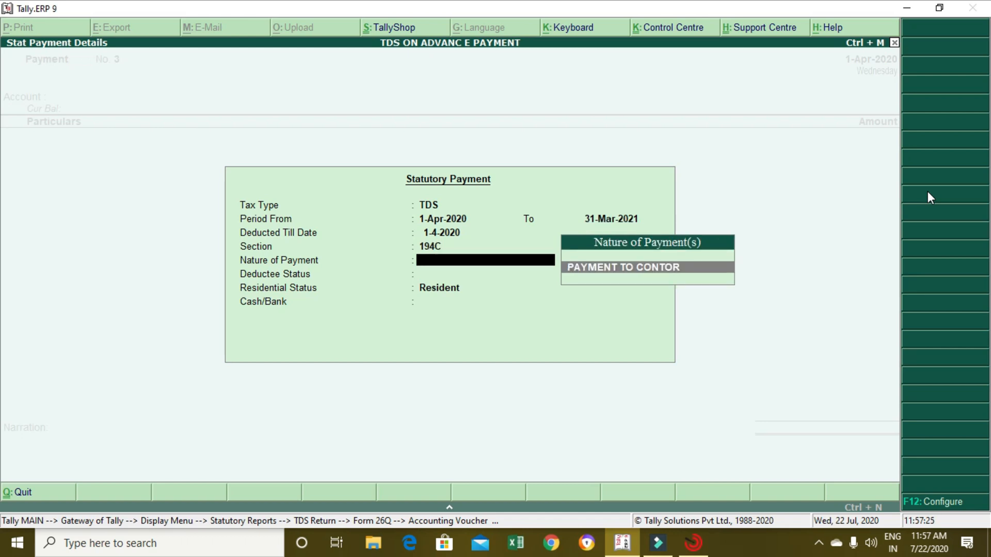
key("Return")
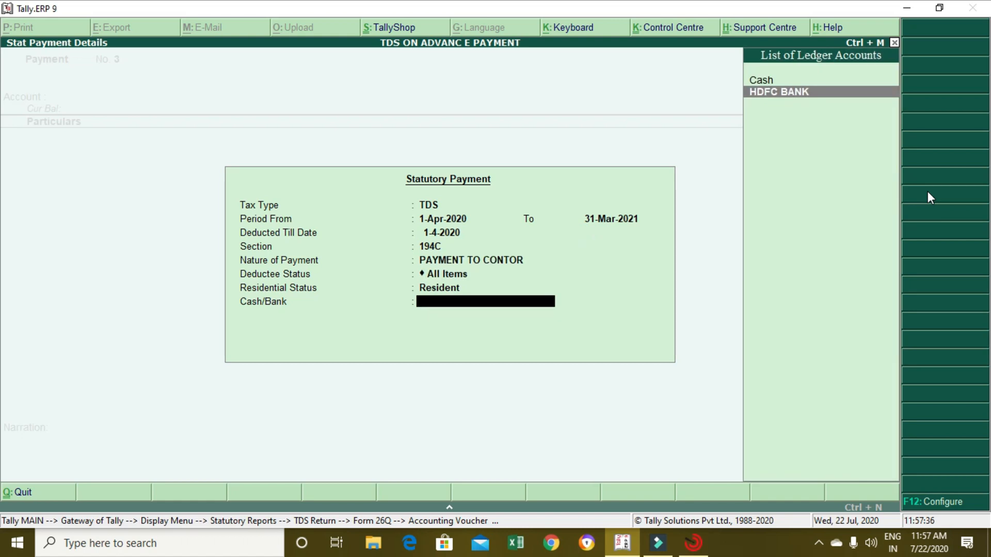
key("Return")
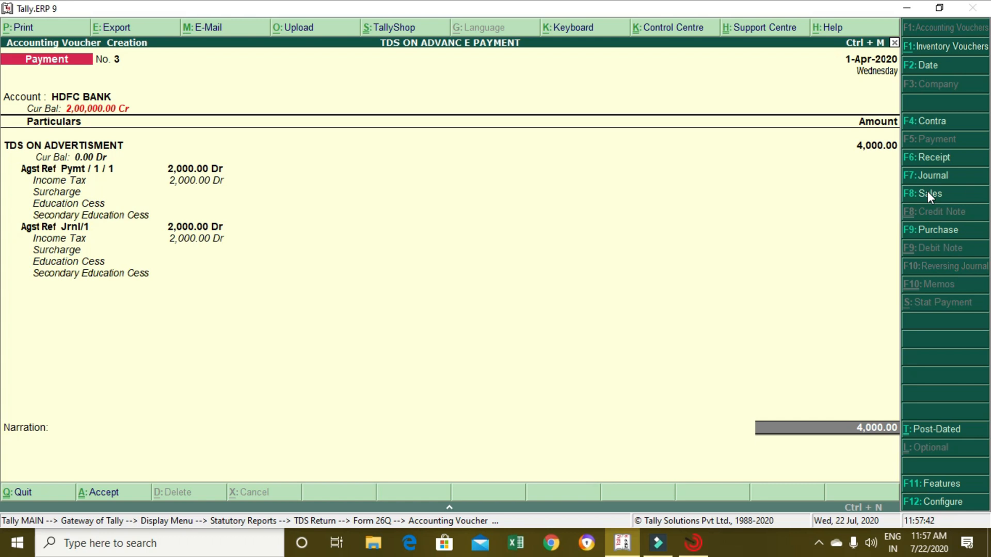
Allocate the TDS payment as a cheque with range Not Applicable and instrument number 456213, leave the narration blank, and save the voucher.
key("Return")
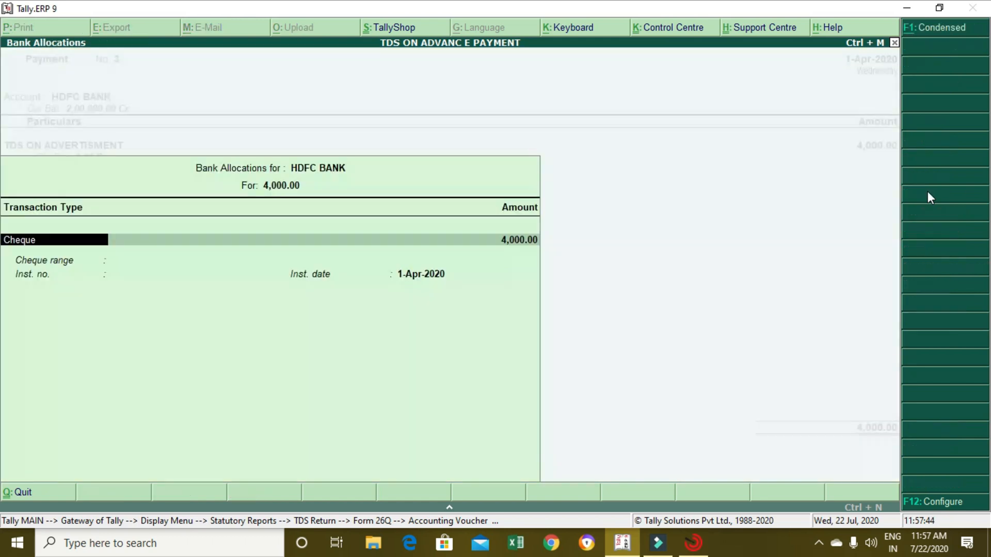
key("Return")
key("Return")
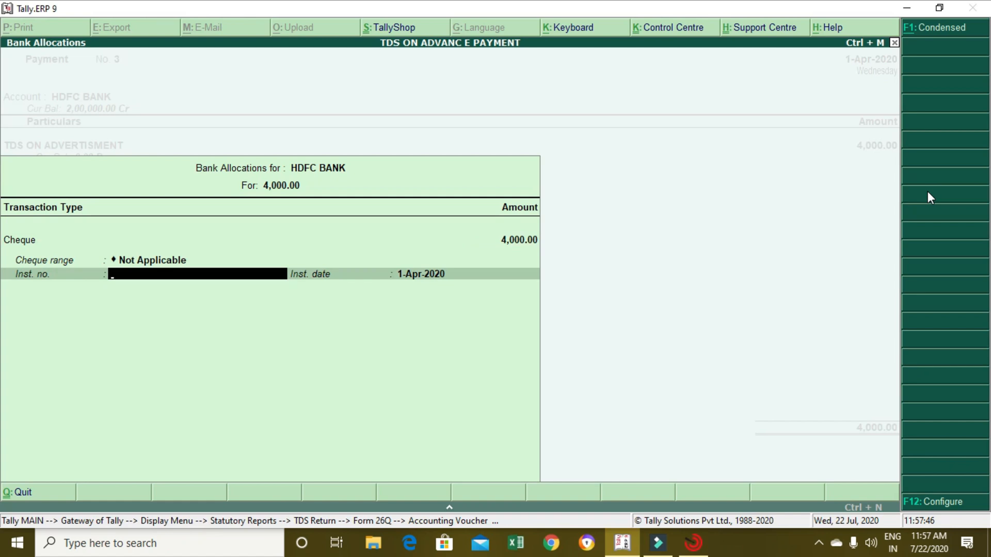
type("456213")
key("Return")
key("Return")
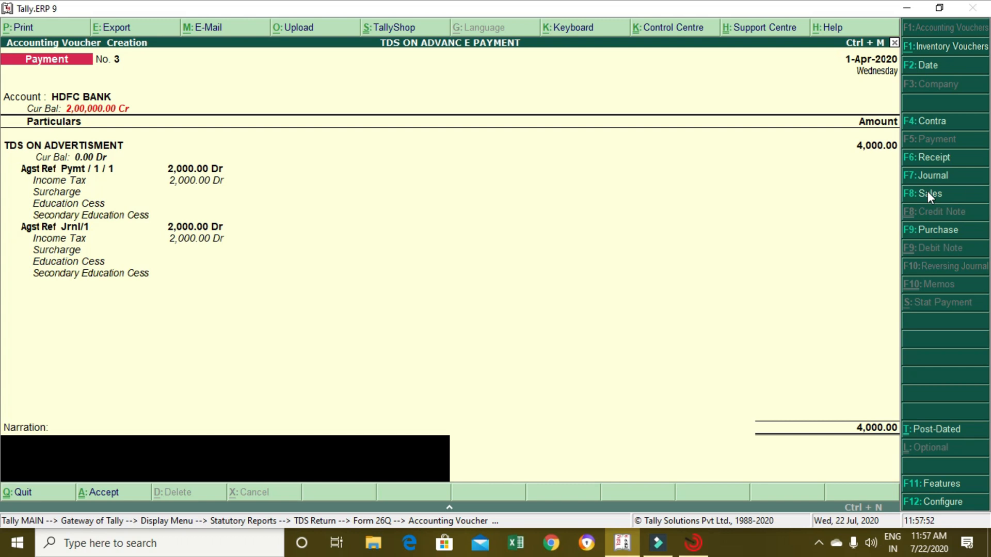
key("Return")
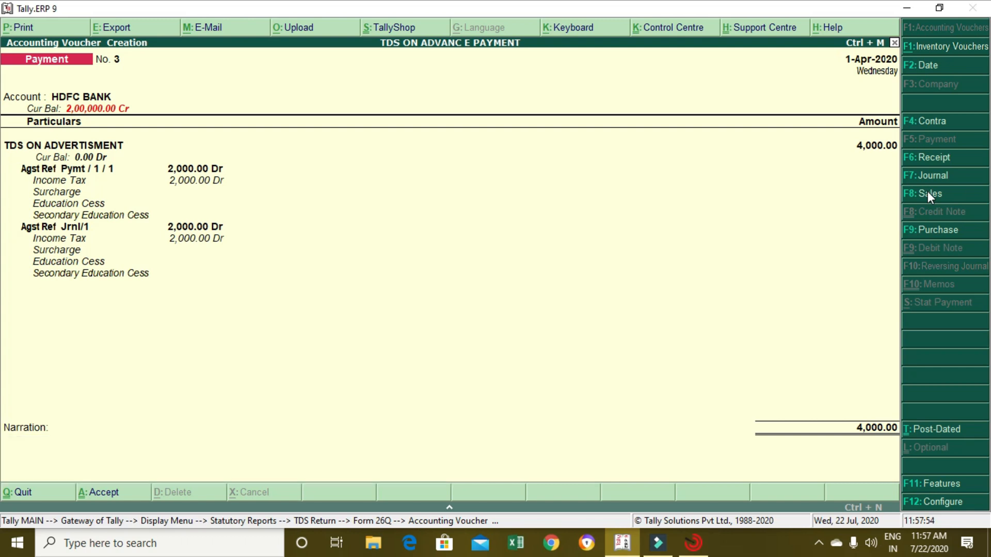
key("Return")
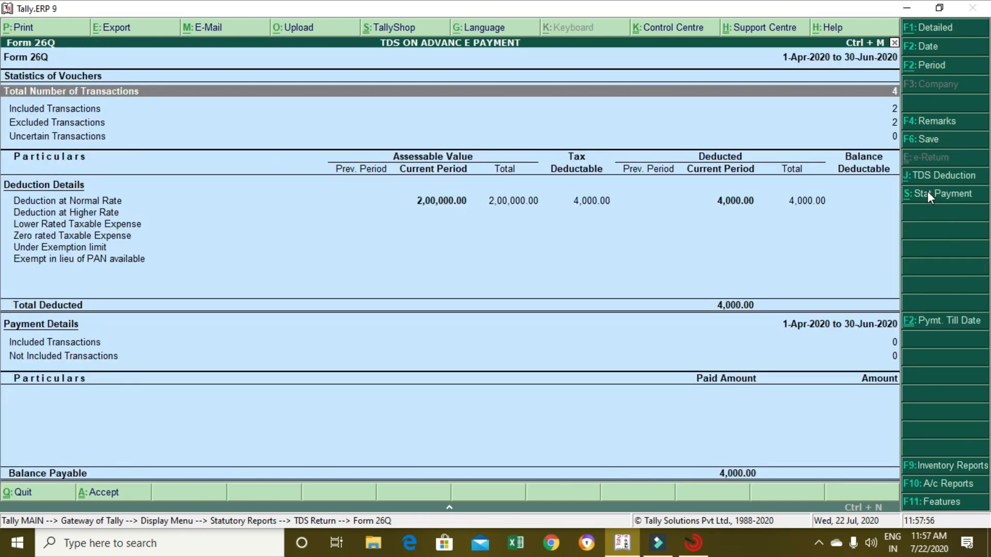